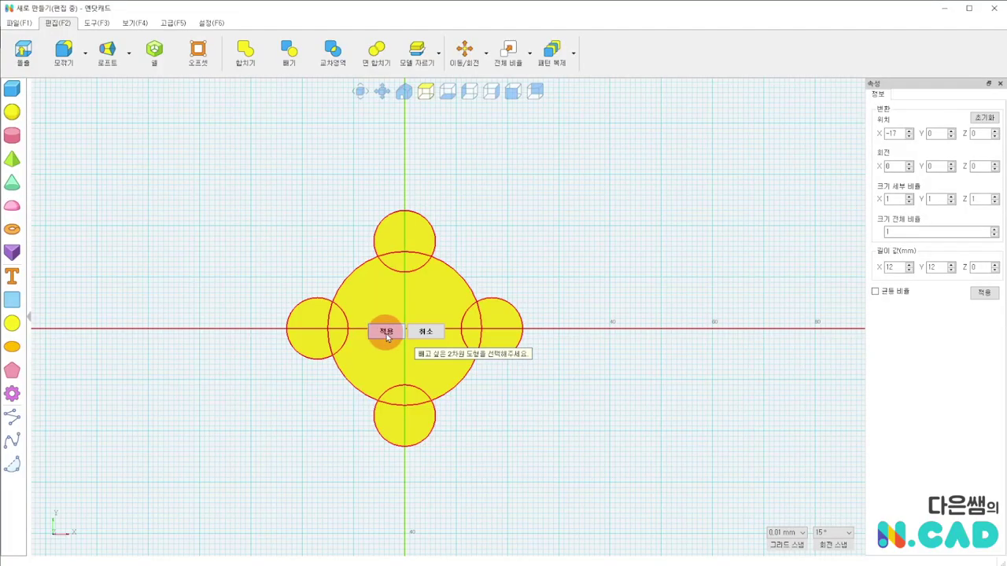
Apply the circle subtraction and stack 15°-twisted pattern copies of the shape.
{"action": "left_click", "coordinate": [386, 334]}
{"action": "left_click", "coordinate": [550, 50]}
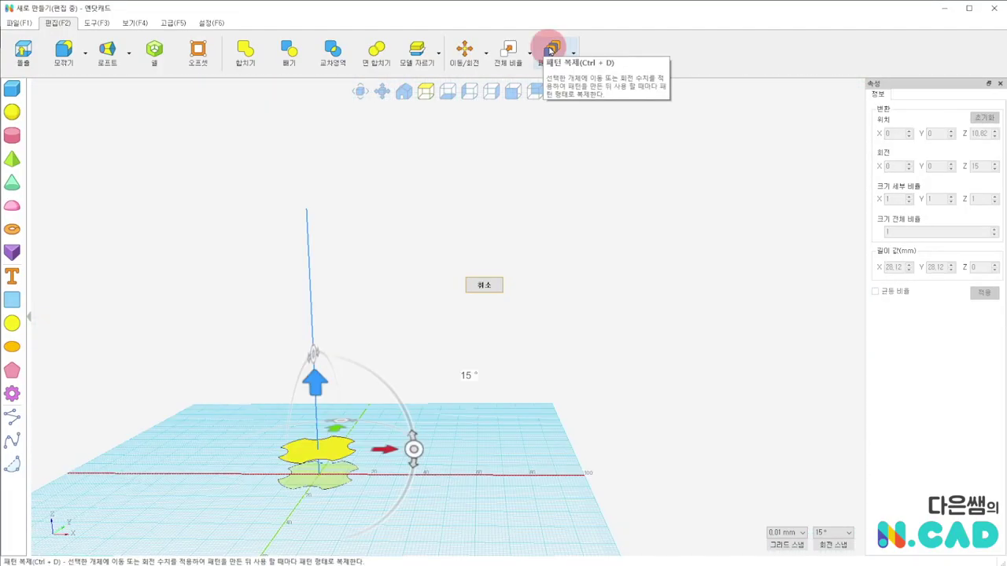
{"action": "left_click", "coordinate": [550, 49]}
{"action": "left_click", "coordinate": [550, 50]}
{"action": "left_click", "coordinate": [550, 49]}
Loft the stacked copies and merge them with 합치기 into one solid twisted column.
{"action": "left_click", "coordinate": [393, 152]}
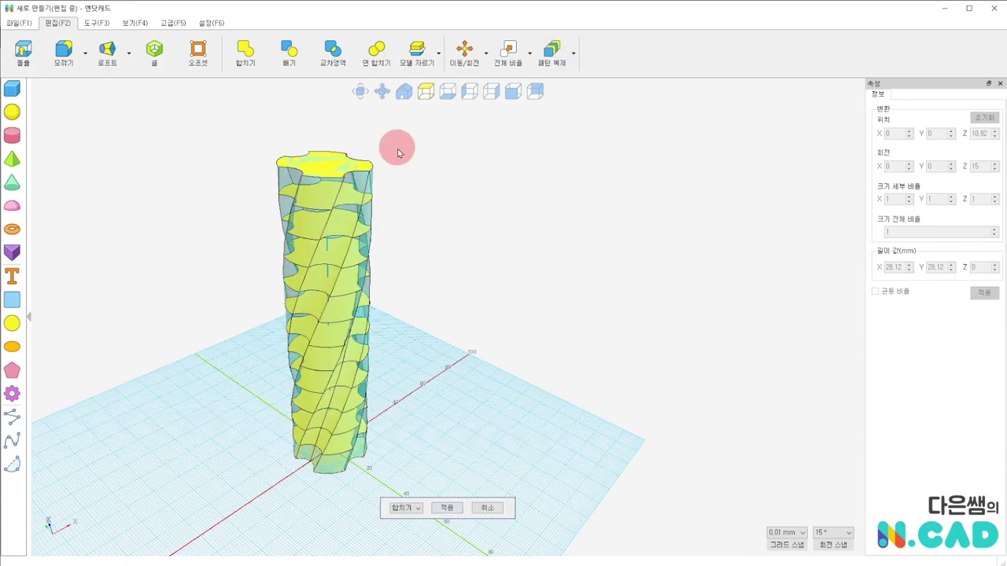
{"action": "right_click_drag", "start_coordinate": [499, 378], "coordinate": [467, 414]}
{"action": "left_click", "coordinate": [407, 508]}
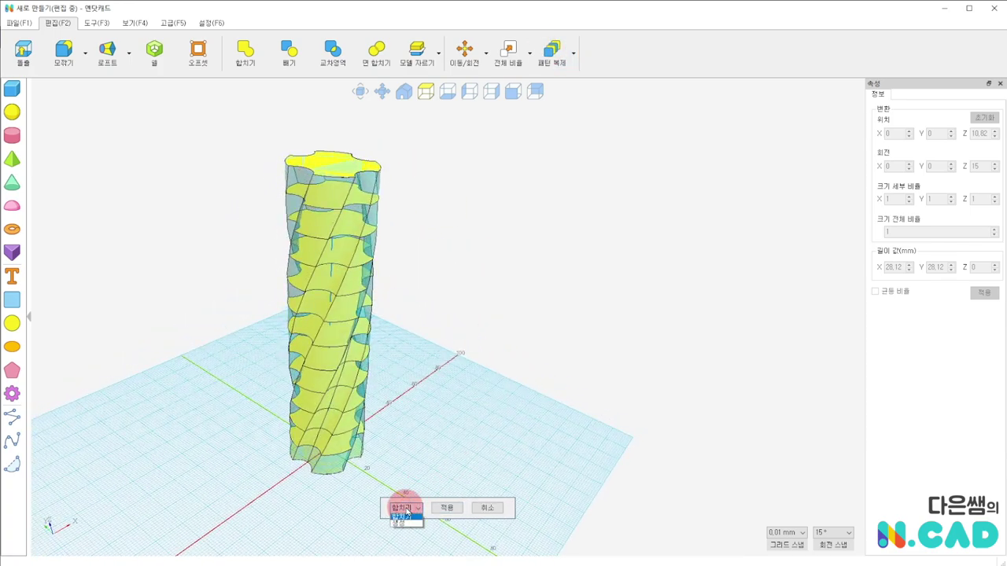
{"action": "left_click", "coordinate": [410, 524]}
{"action": "left_click", "coordinate": [447, 507]}
{"action": "right_click_drag", "start_coordinate": [483, 461], "coordinate": [438, 467]}
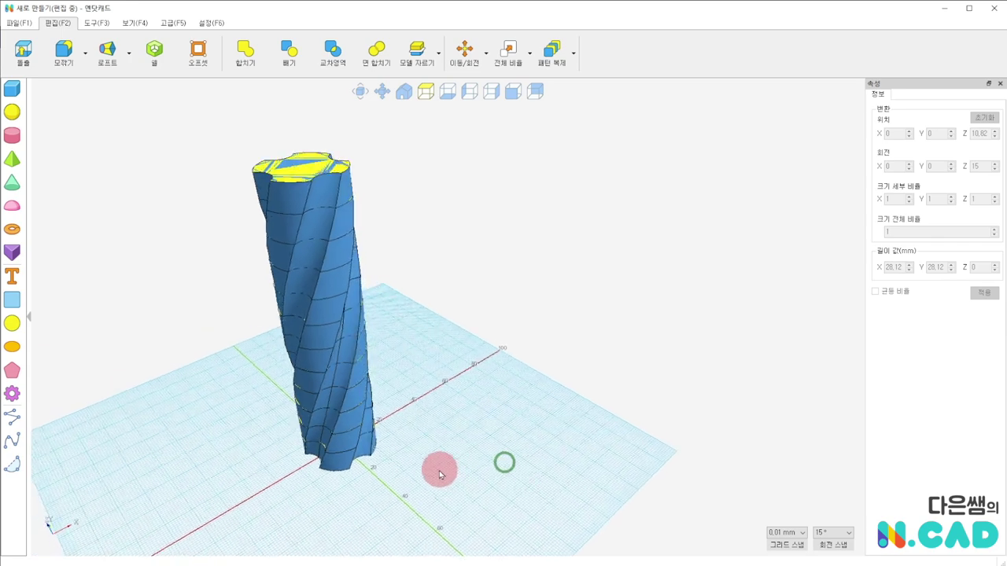
{"action": "left_click", "coordinate": [325, 364]}
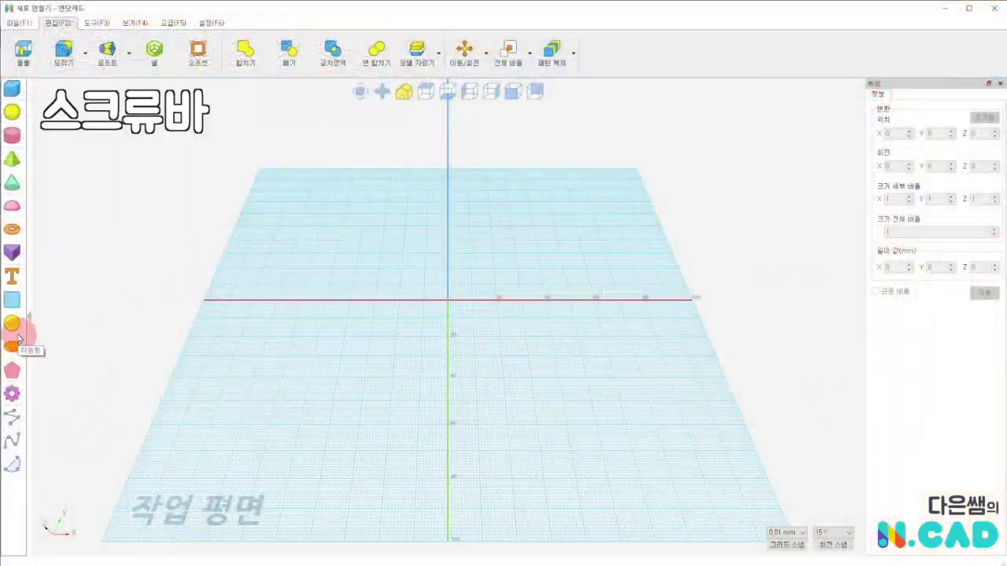
Draw a 30 mm circle and set its Position X and Y to 0.
{"action": "left_click", "coordinate": [12, 323]}
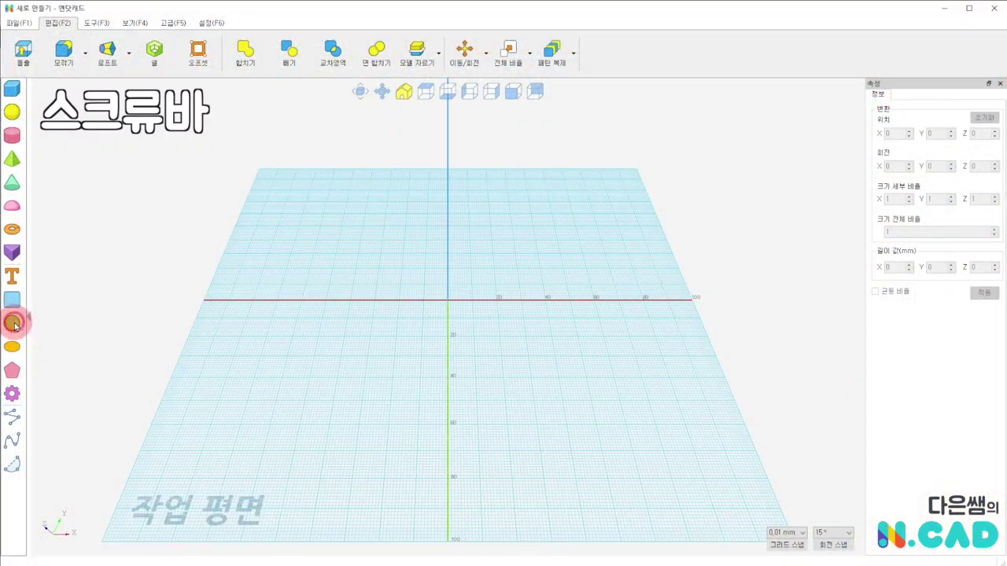
{"action": "left_click", "coordinate": [175, 354]}
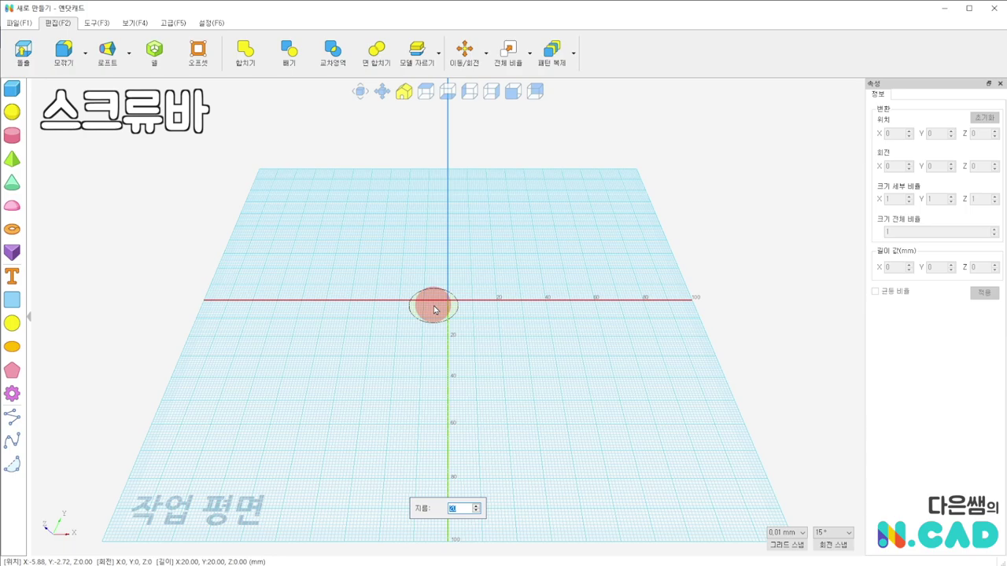
{"action": "type", "text": "3"}
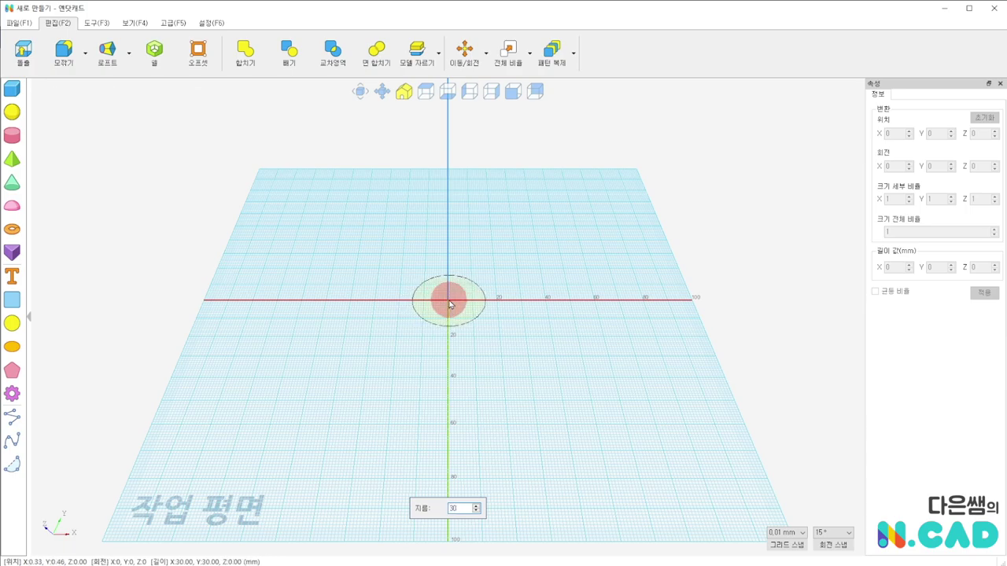
{"action": "left_click", "coordinate": [447, 303]}
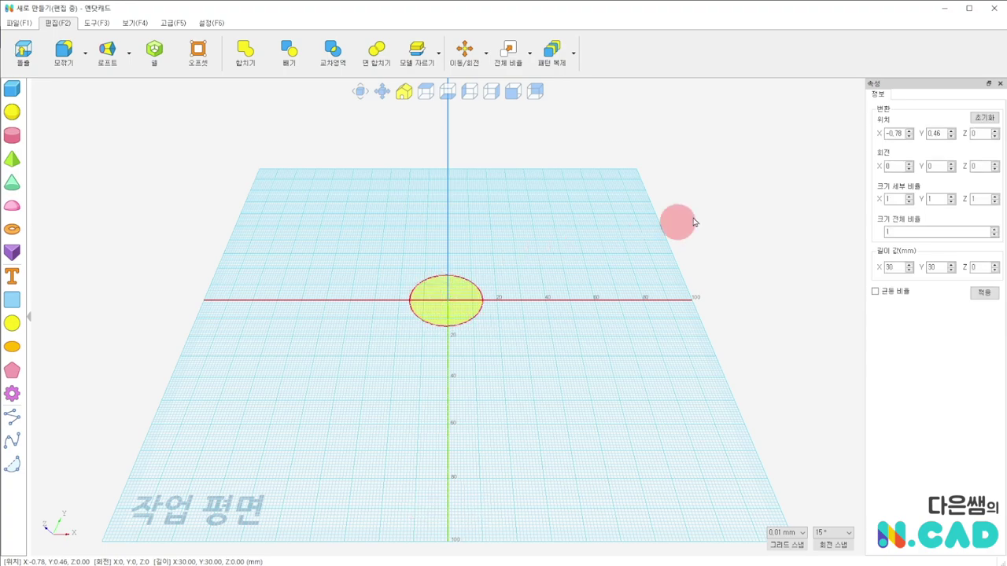
{"action": "type", "text": "0"}
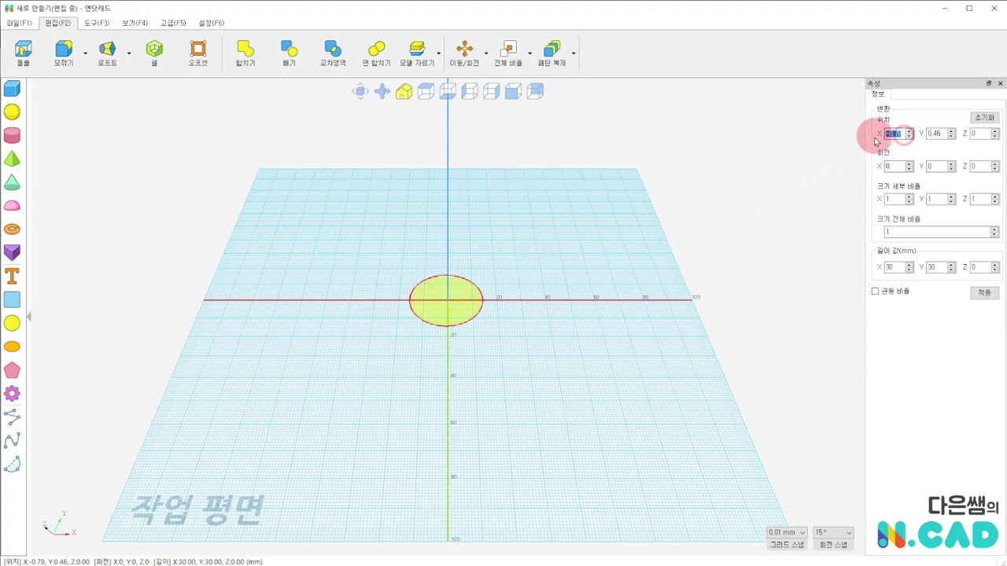
{"action": "double_click", "coordinate": [939, 133]}
{"action": "type", "text": "0"}
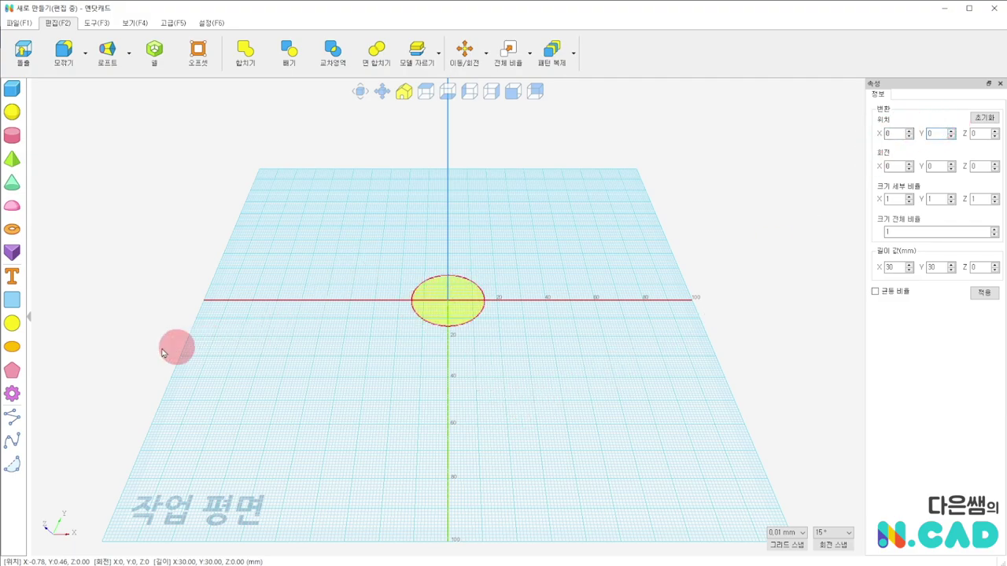
{"action": "left_click", "coordinate": [12, 324]}
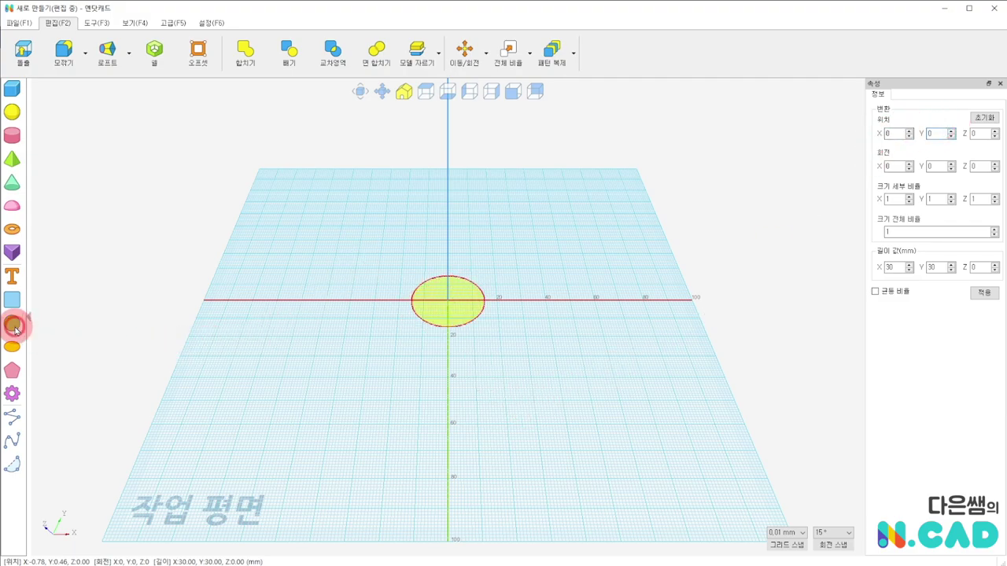
Place 12 mm circles on the big circle's right, top, left and bottom edges, then view from the top.
{"action": "left_click", "coordinate": [491, 305]}
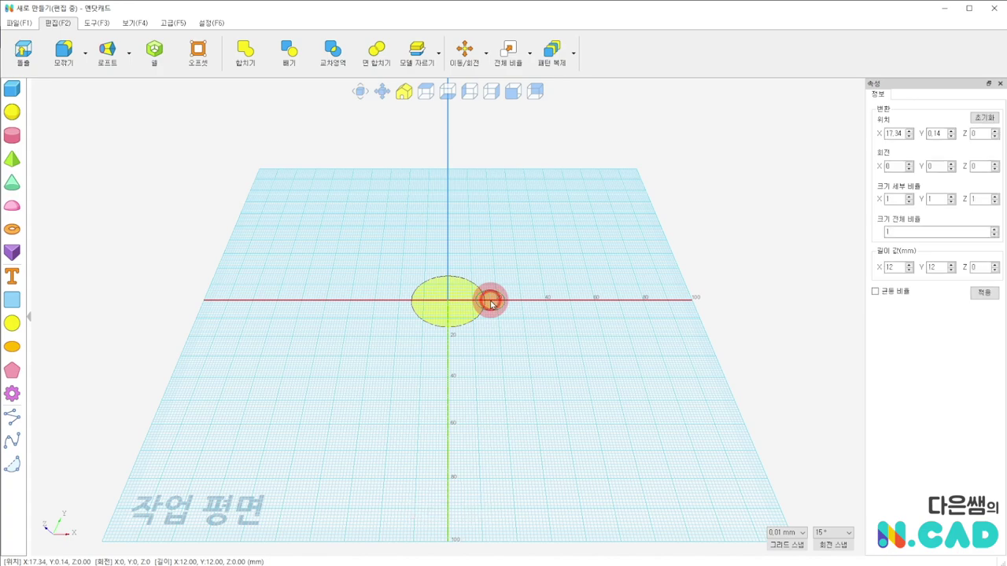
{"action": "left_click", "coordinate": [12, 323]}
{"action": "type", "text": "2"}
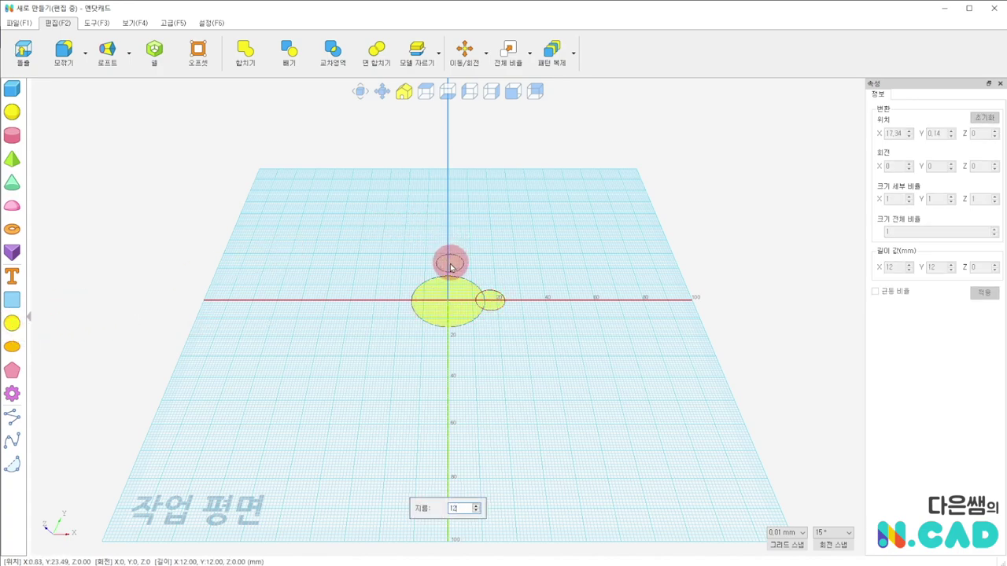
{"action": "left_click", "coordinate": [447, 274]}
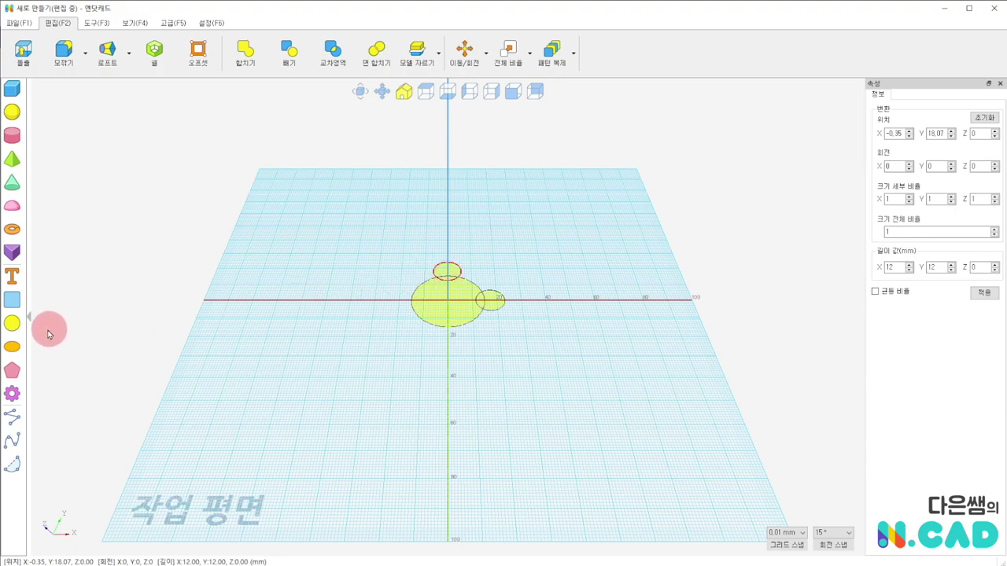
{"action": "left_click", "coordinate": [12, 323]}
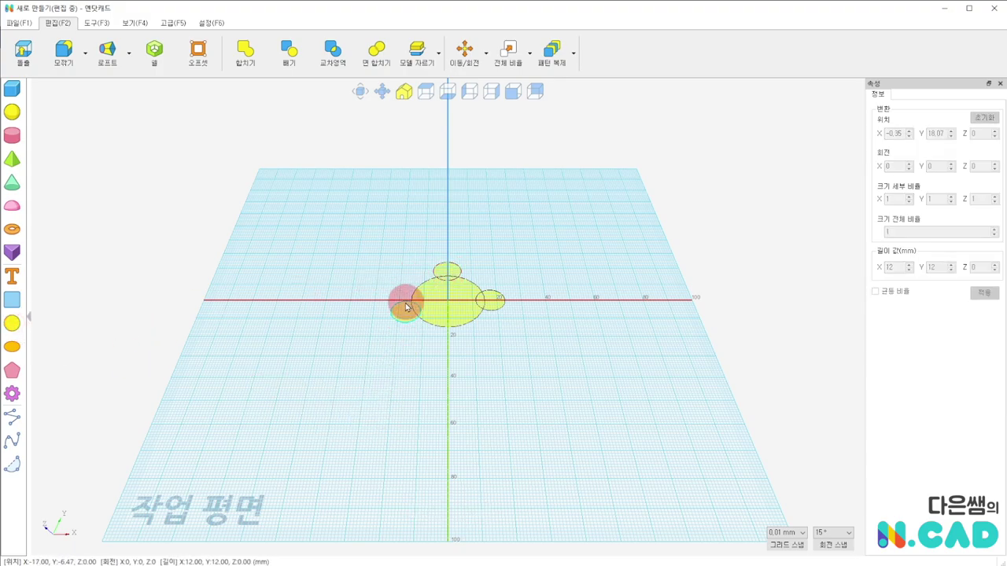
{"action": "left_click", "coordinate": [405, 300]}
{"action": "left_click", "coordinate": [12, 323]}
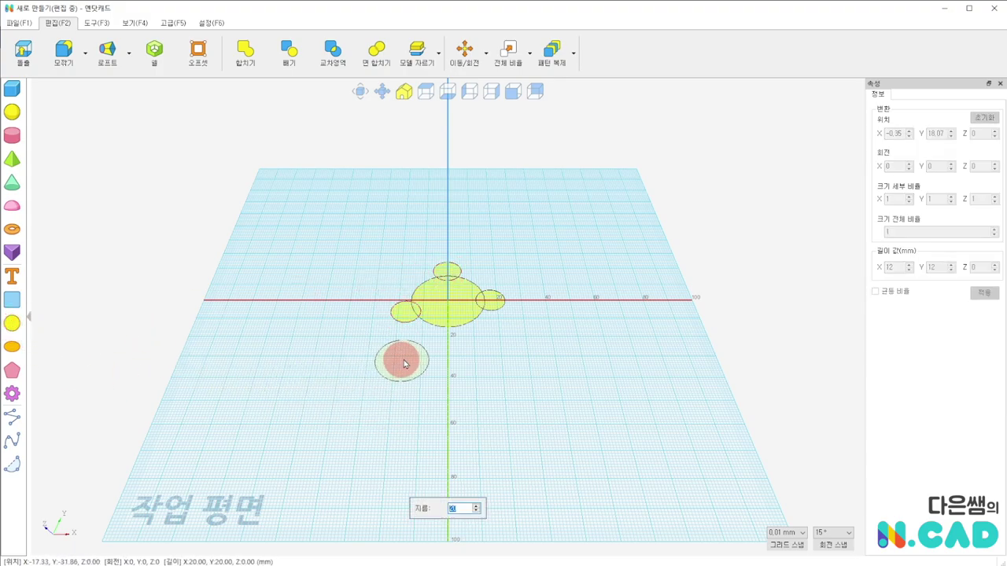
{"action": "left_click", "coordinate": [447, 330]}
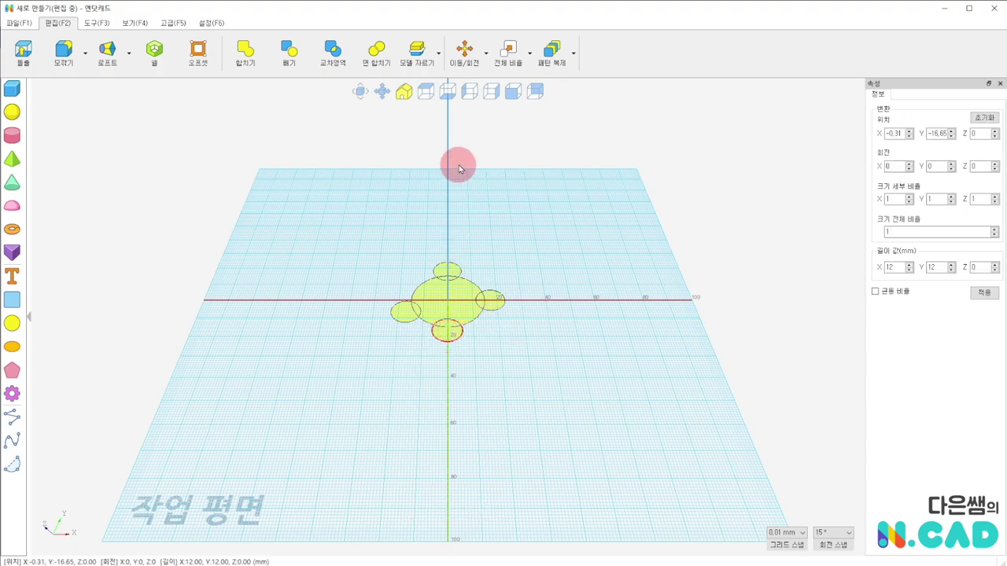
{"action": "left_click", "coordinate": [426, 93]}
{"action": "scroll", "coordinate": [524, 303], "scroll_direction": "up", "scroll_amount": 2}
Drag the small circles roughly onto the axes and check the right circle's X/Y values.
{"action": "scroll", "coordinate": [521, 304], "scroll_direction": "up", "scroll_amount": 2}
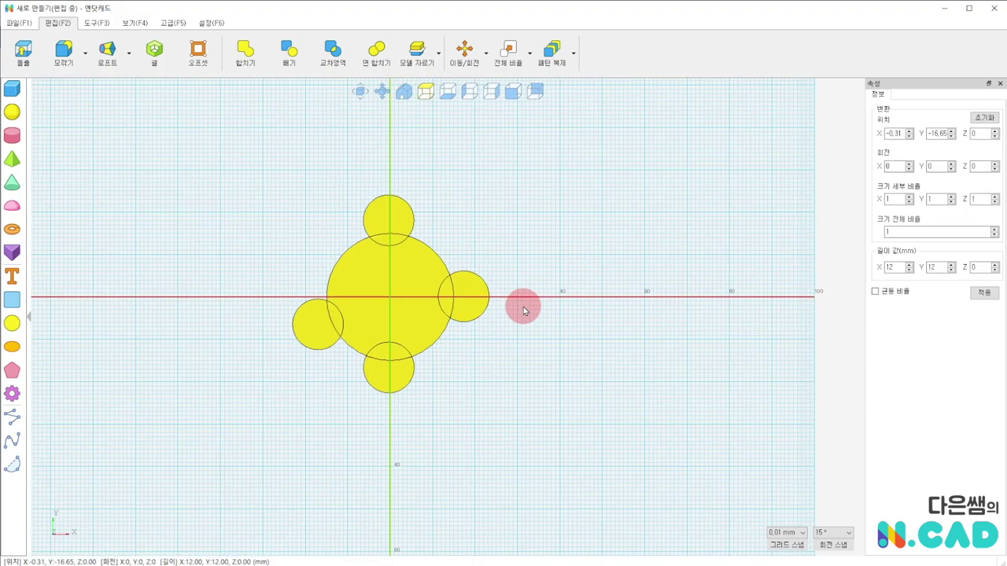
{"action": "scroll", "coordinate": [494, 250], "scroll_direction": "up", "scroll_amount": 2}
{"action": "left_click", "coordinate": [388, 261]}
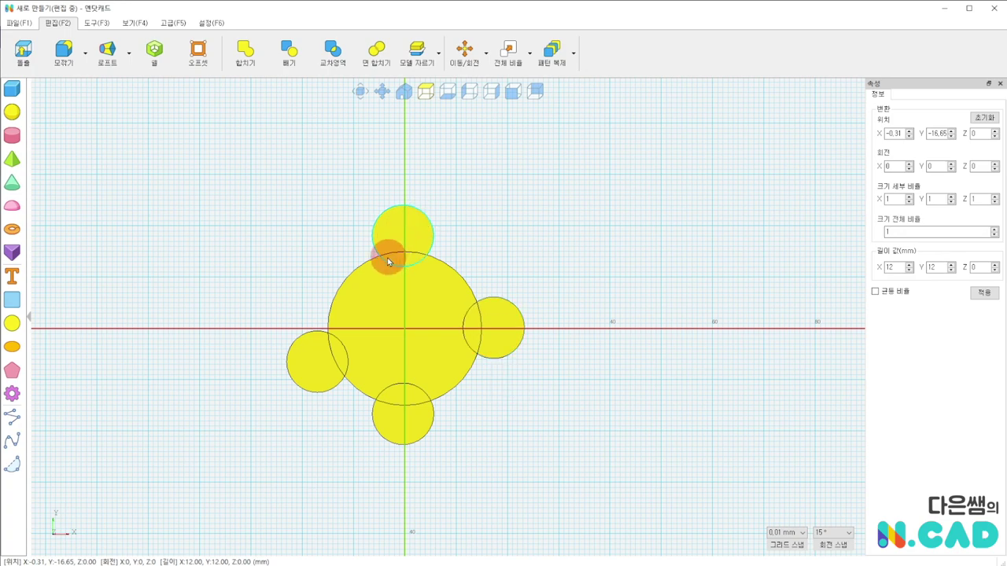
{"action": "left_click_drag", "start_coordinate": [303, 368], "coordinate": [292, 342]}
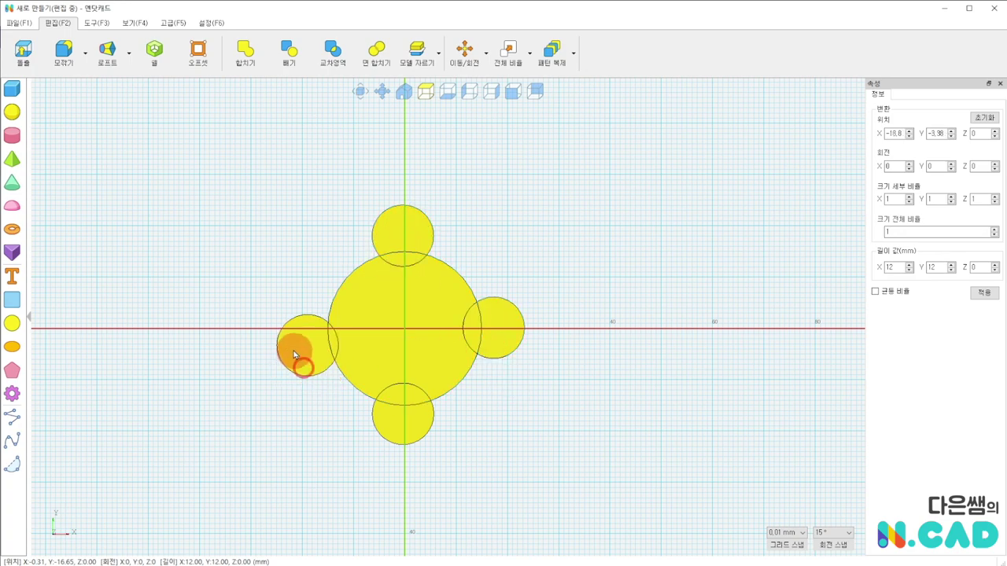
{"action": "left_click_drag", "start_coordinate": [400, 250], "coordinate": [409, 231]}
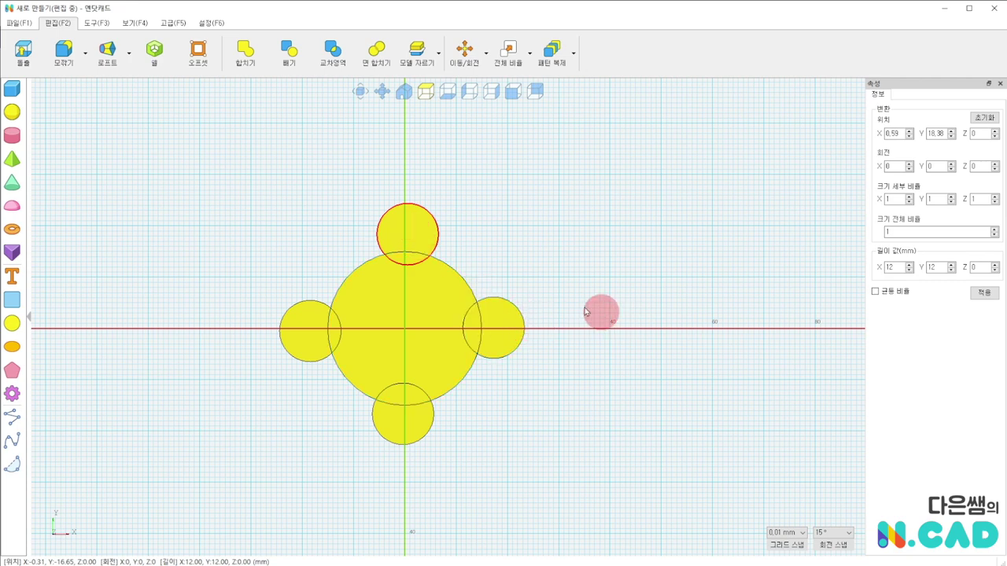
{"action": "left_click", "coordinate": [425, 226]}
{"action": "left_click_drag", "start_coordinate": [512, 319], "coordinate": [504, 300]}
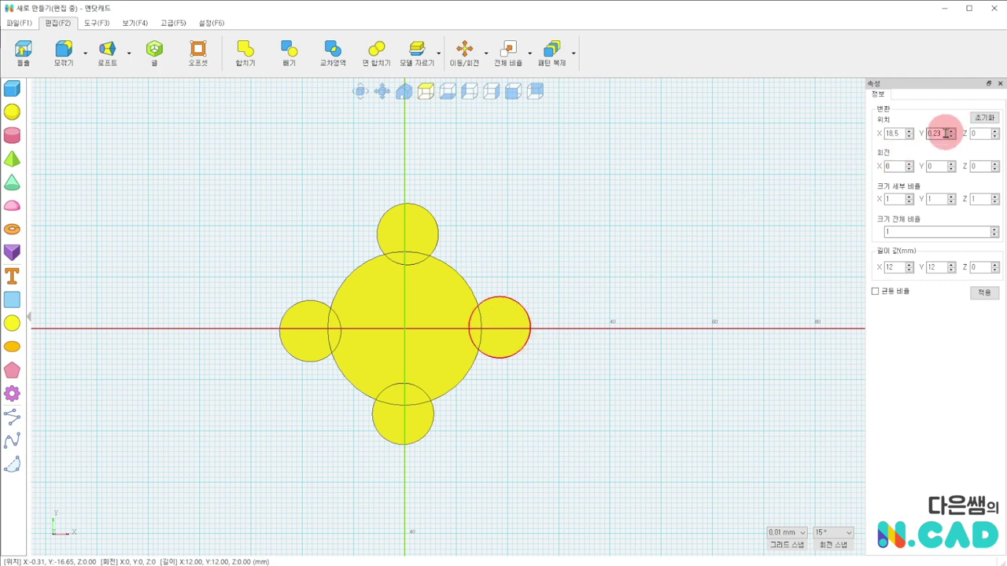
{"action": "left_click_drag", "start_coordinate": [944, 134], "coordinate": [920, 133]}
{"action": "type", "text": "0"}
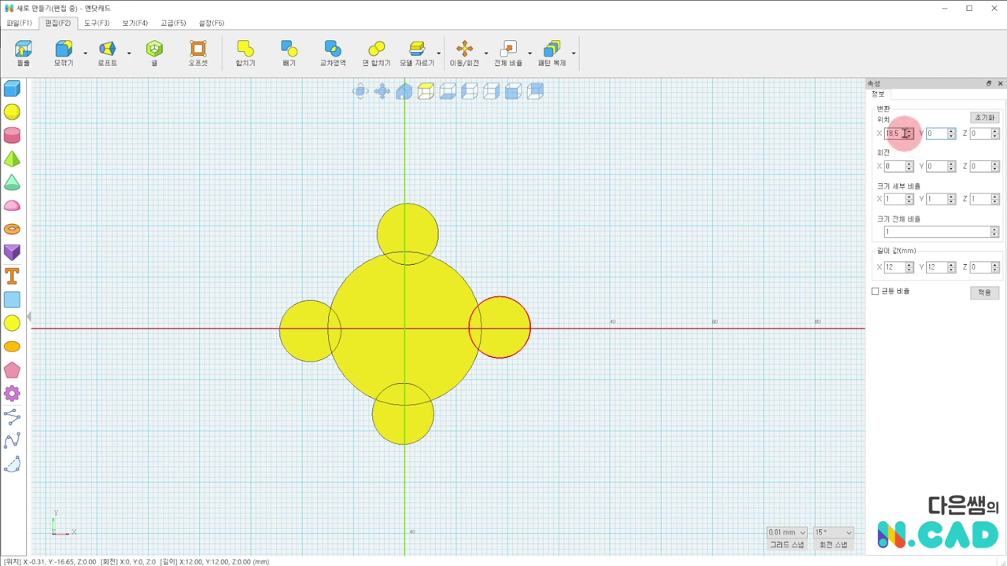
{"action": "left_click_drag", "start_coordinate": [905, 133], "coordinate": [886, 132]}
{"action": "type", "text": "17"}
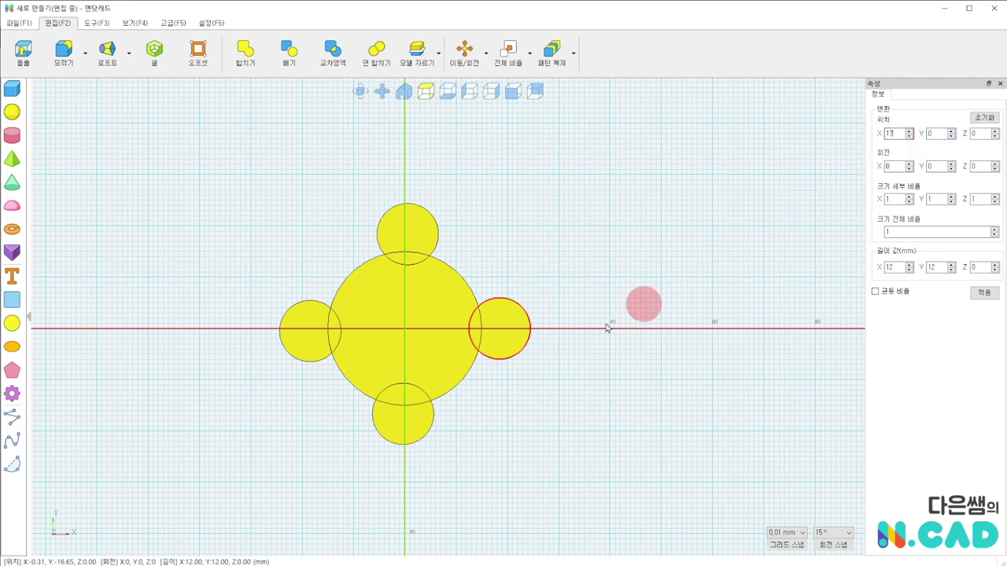
Set the left small circle's Y position to 0.
{"action": "left_click", "coordinate": [326, 341]}
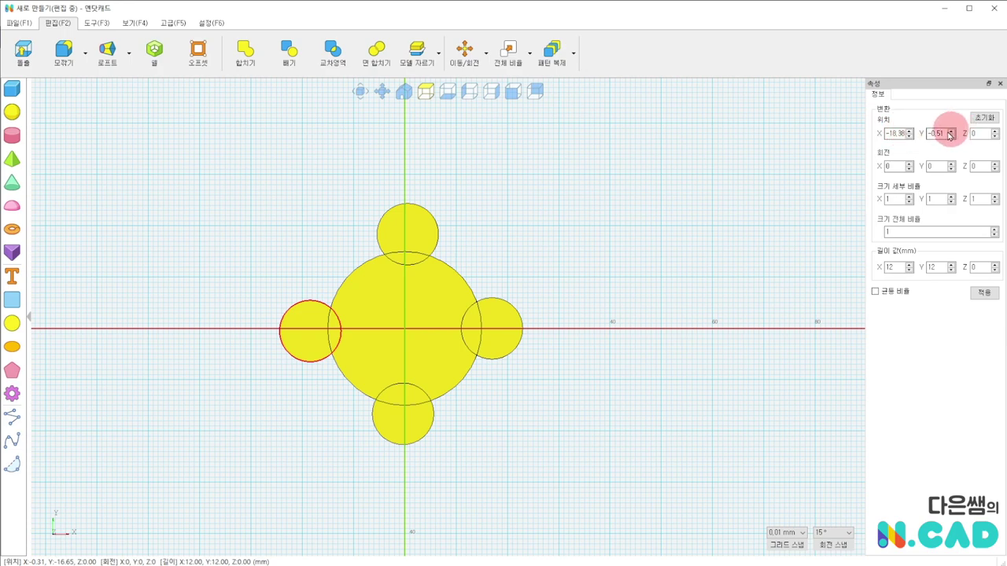
{"action": "left_click_drag", "start_coordinate": [944, 133], "coordinate": [910, 133]}
{"action": "type", "text": "0"}
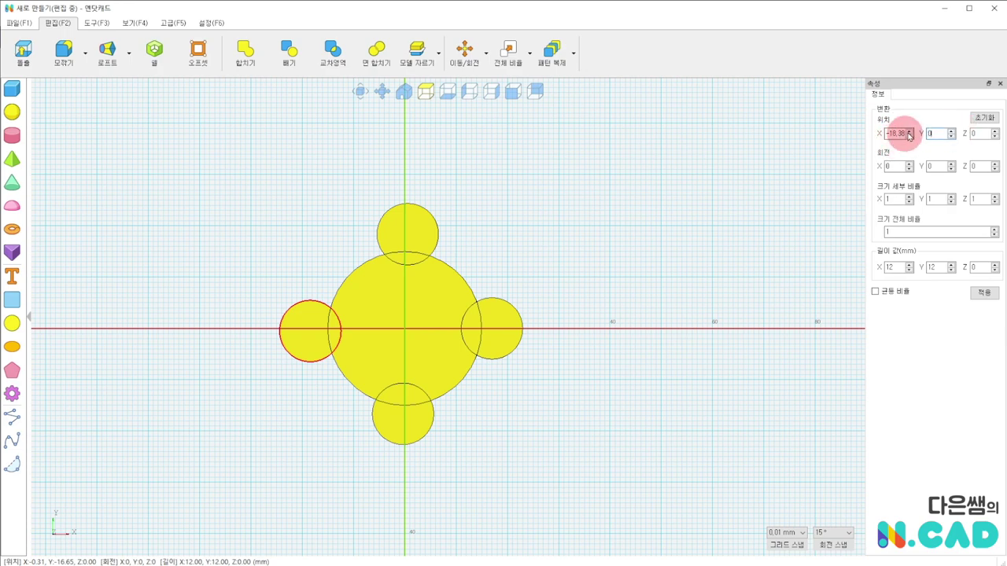
{"action": "type", "text": "-17"}
{"action": "key", "text": "Return"}
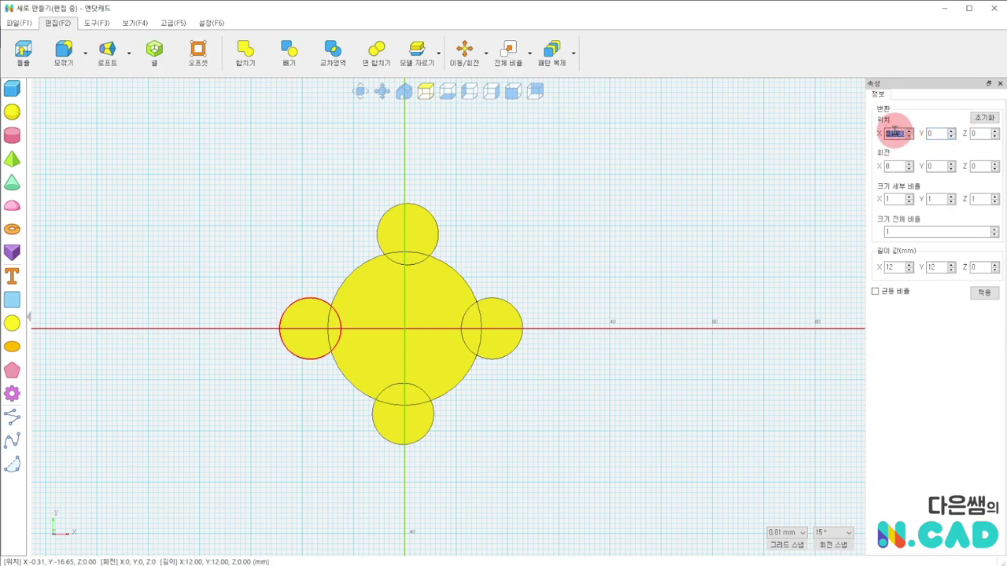
{"action": "left_click", "coordinate": [304, 275]}
Position the top small circle at X 0, Y 17.
{"action": "left_click", "coordinate": [406, 233]}
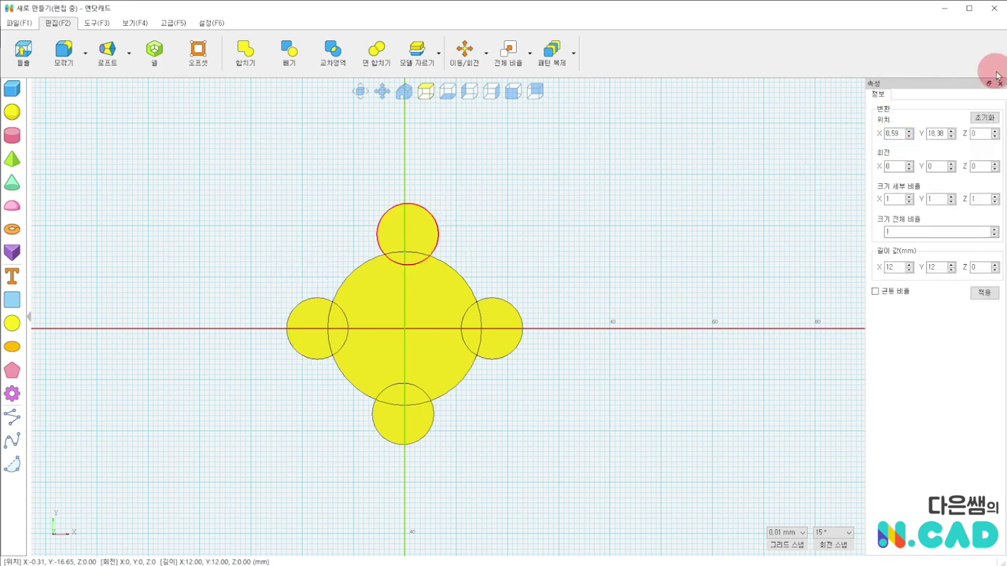
{"action": "left_click", "coordinate": [899, 133]}
{"action": "type", "text": "0"}
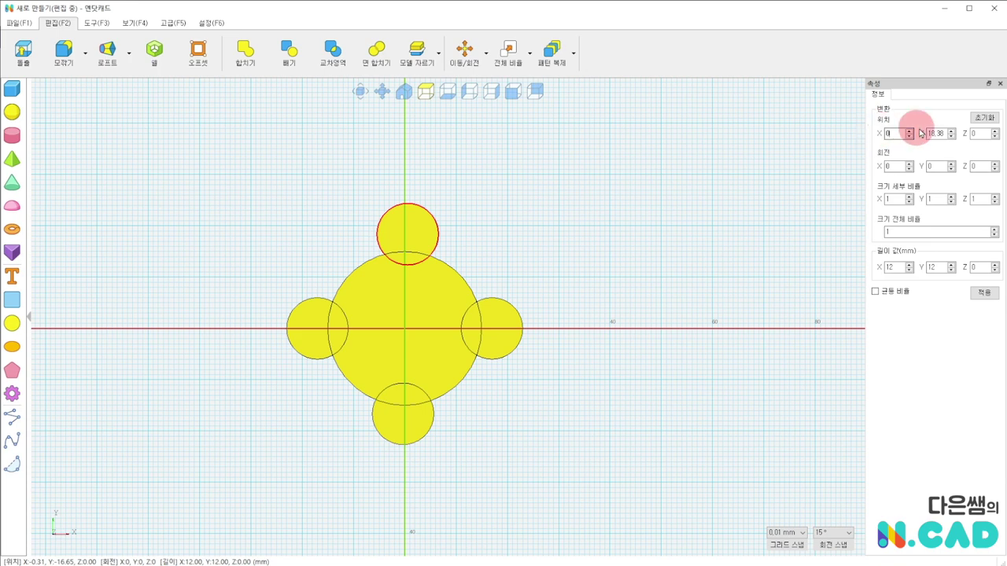
{"action": "left_click", "coordinate": [940, 133]}
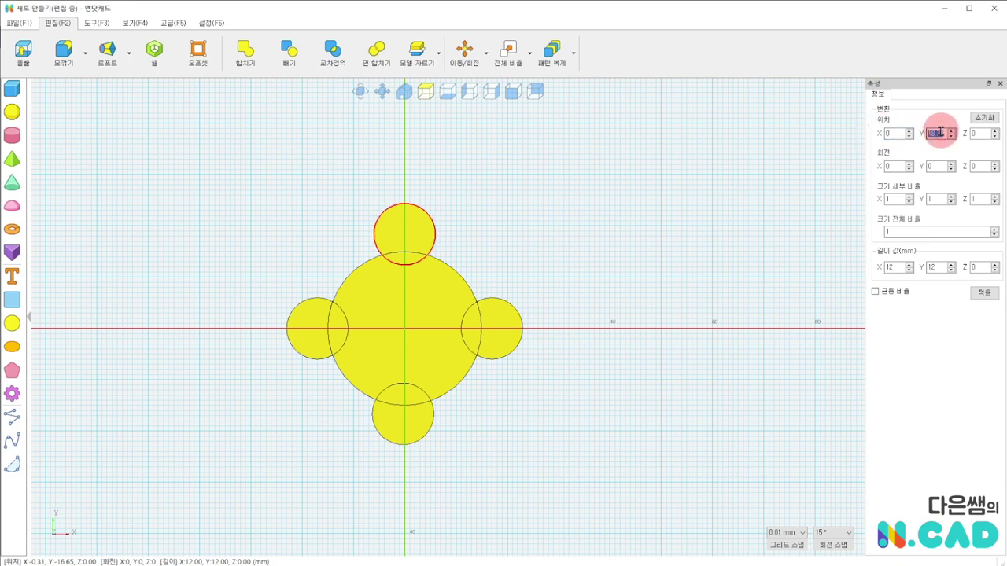
{"action": "type", "text": "17"}
{"action": "key", "text": "Return"}
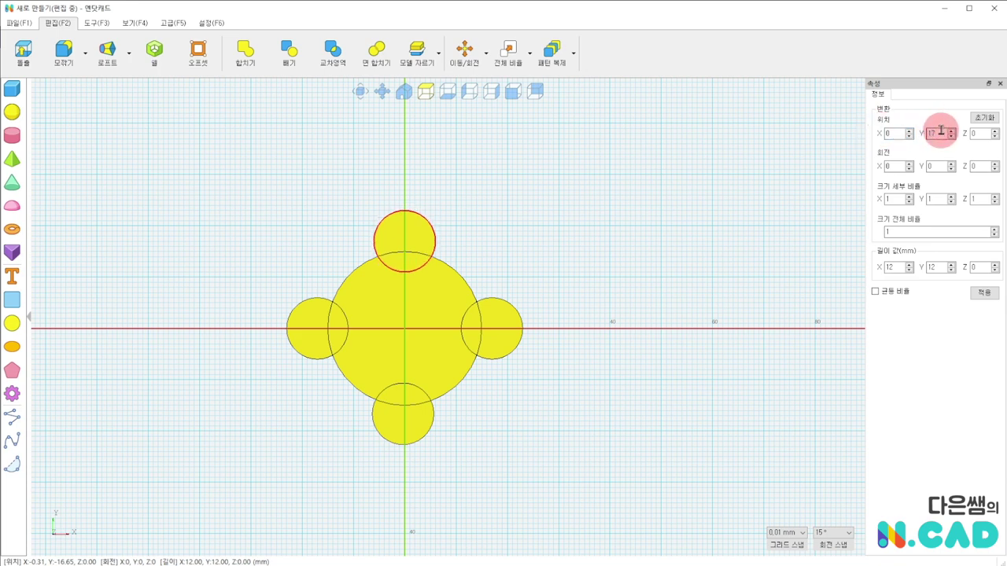
{"action": "left_click", "coordinate": [708, 398]}
Set the bottom small circle's X position to 0 and edit its Y to −17.
{"action": "left_click", "coordinate": [407, 415]}
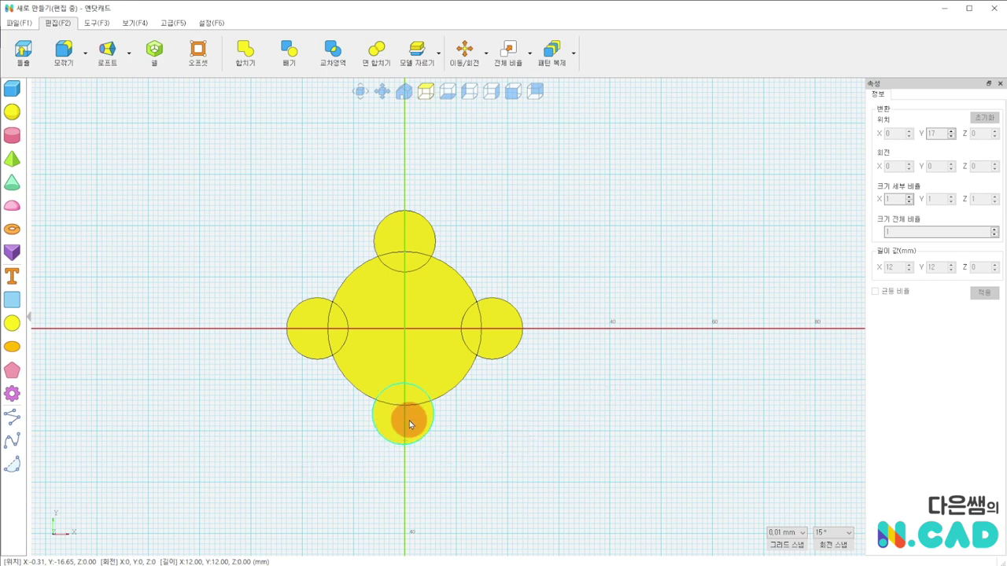
{"action": "left_click", "coordinate": [897, 133]}
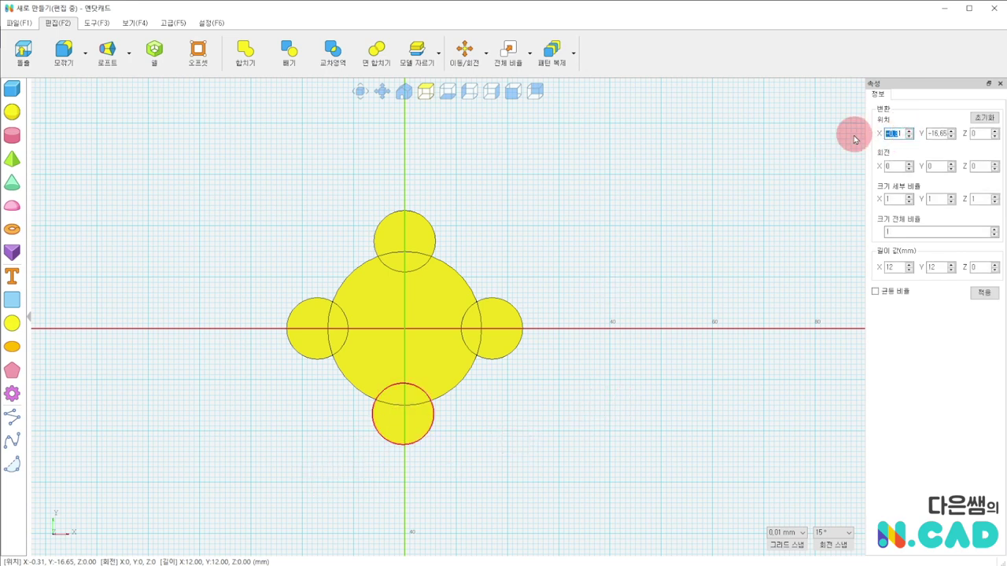
{"action": "type", "text": "0"}
{"action": "left_click", "coordinate": [943, 134]}
{"action": "type", "text": "-17"}
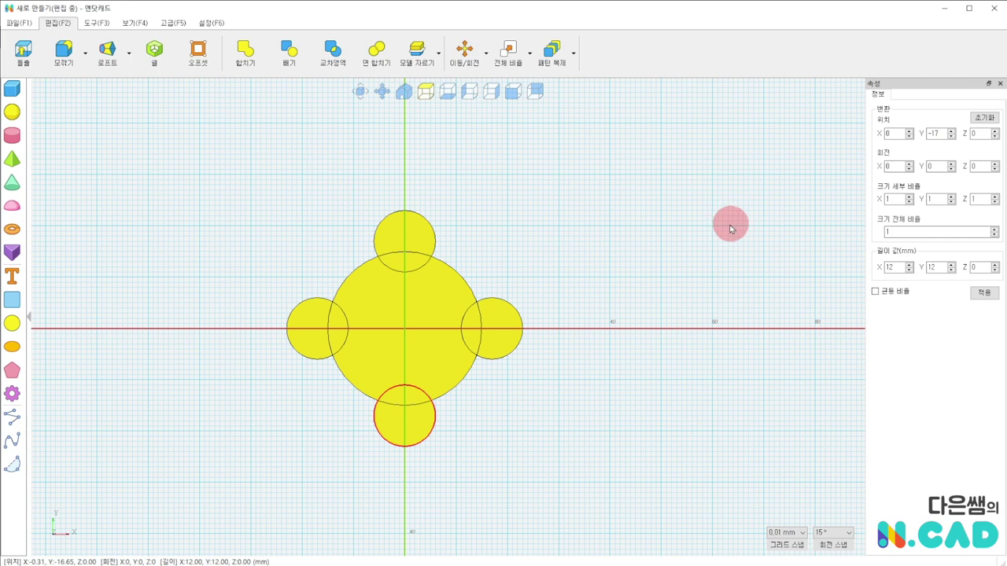
Subtract the four 12 mm circles from the 30 mm circle using 빼기, keeping the large circle.
{"action": "left_click", "coordinate": [584, 248]}
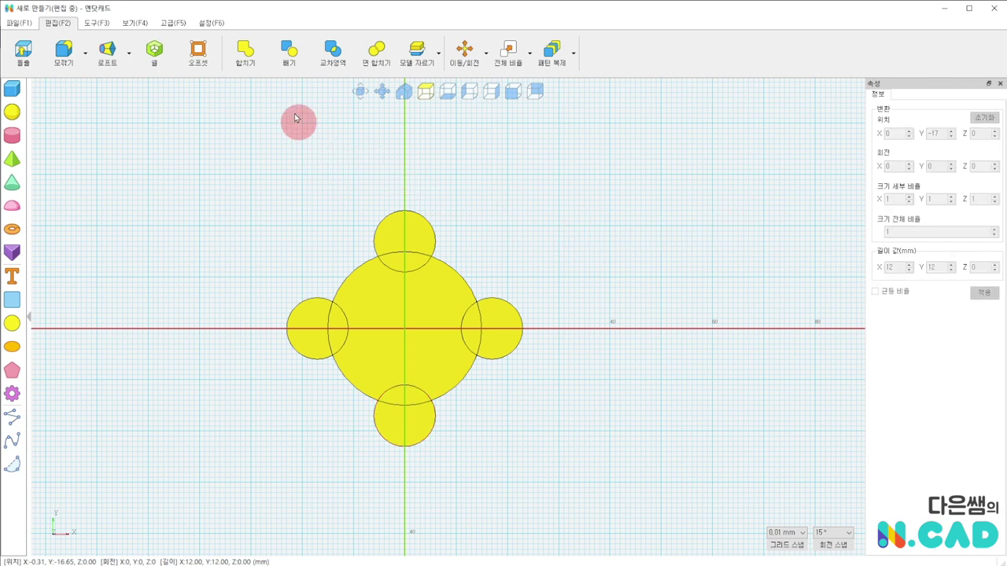
{"action": "left_click", "coordinate": [288, 63]}
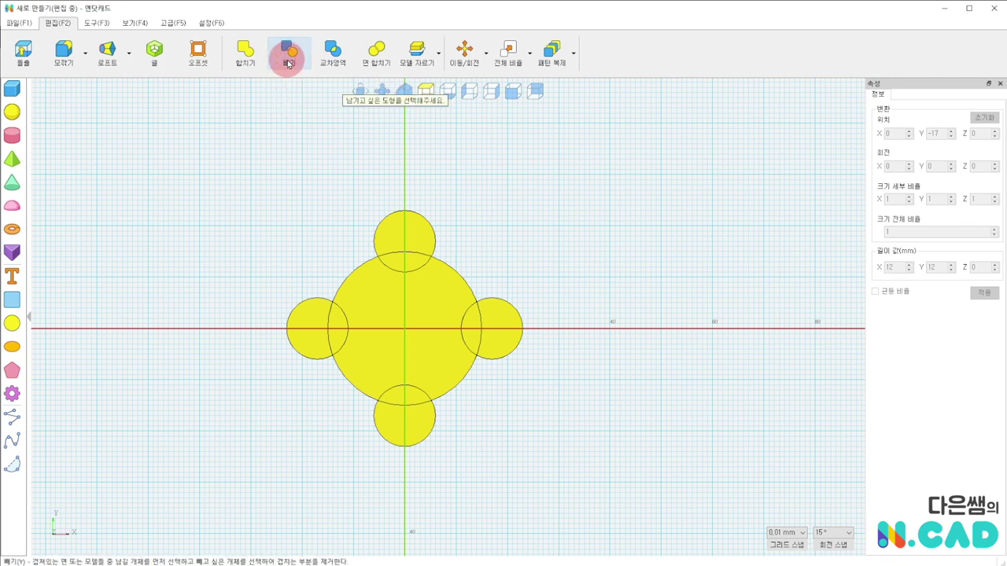
{"action": "left_click", "coordinate": [373, 322]}
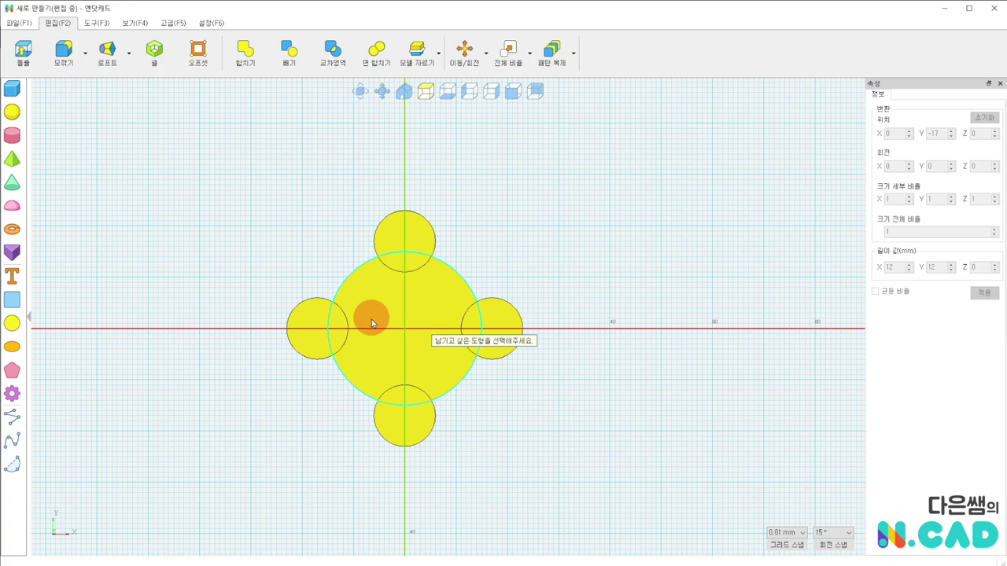
{"action": "left_click", "coordinate": [371, 319]}
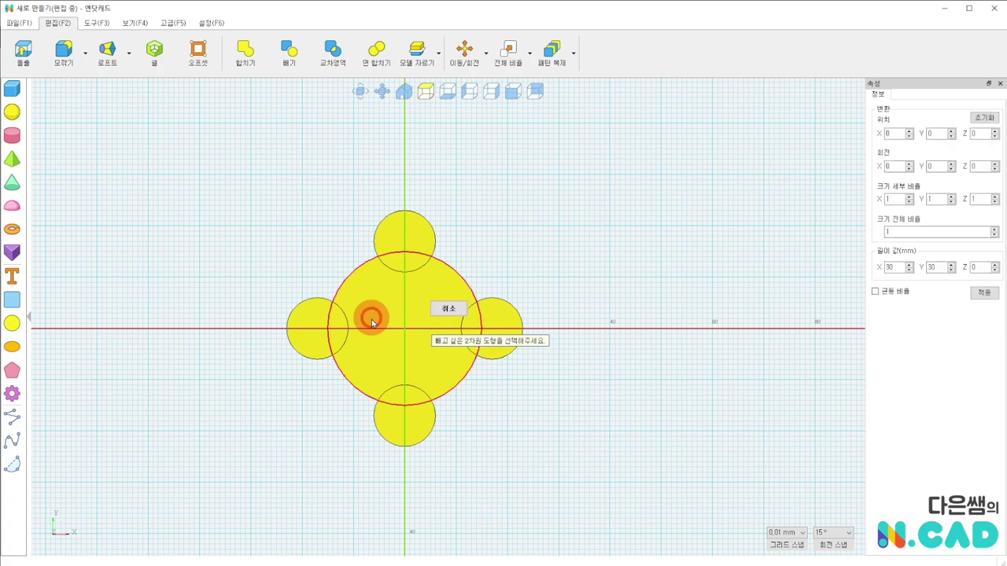
{"action": "left_click", "coordinate": [412, 234]}
{"action": "left_click", "coordinate": [505, 327]}
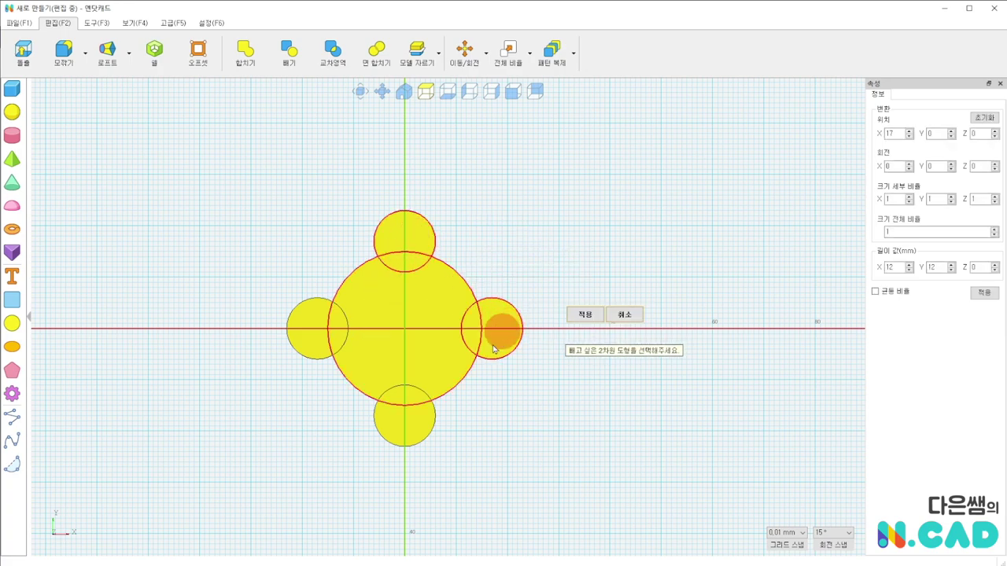
{"action": "left_click", "coordinate": [420, 420]}
{"action": "left_click", "coordinate": [308, 340]}
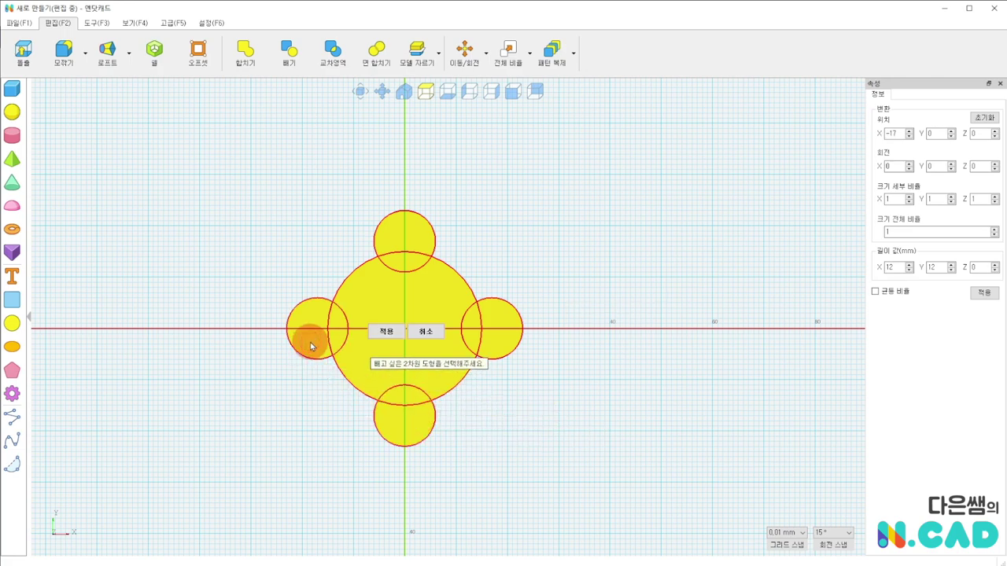
{"action": "left_click", "coordinate": [387, 334]}
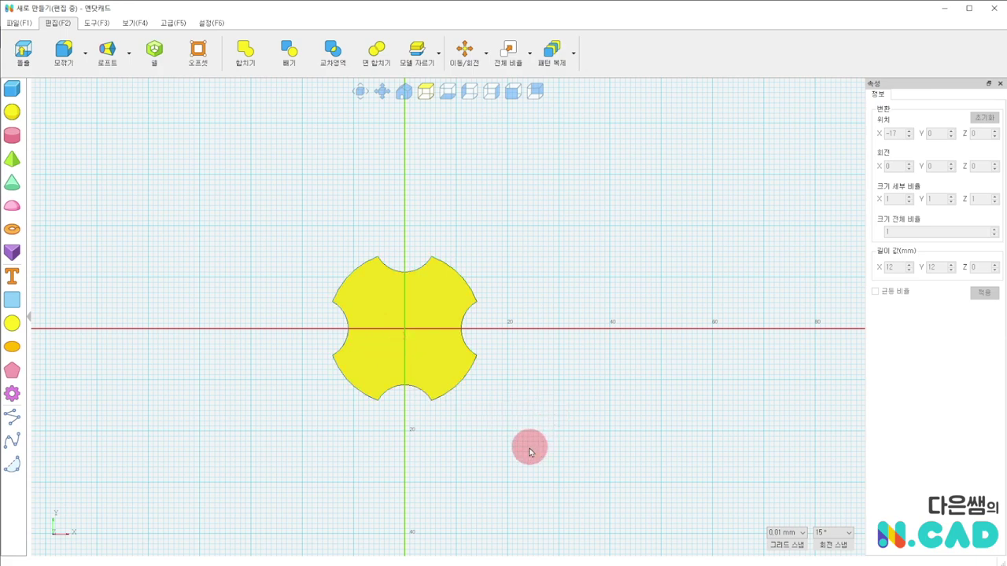
{"action": "mouse_move", "coordinate": [530, 447]}
{"action": "right_mouse_down"}
{"action": "mouse_move", "coordinate": [533, 265]}
{"action": "mouse_move", "coordinate": [581, 288]}
{"action": "mouse_move", "coordinate": [528, 297]}
{"action": "right_mouse_up"}
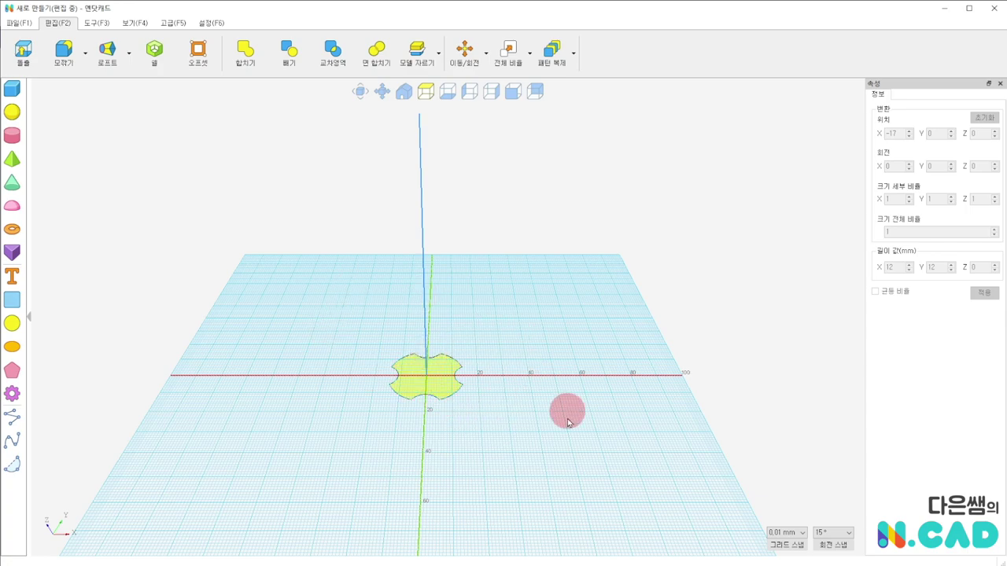
{"action": "right_click_drag", "start_coordinate": [517, 370], "coordinate": [477, 387]}
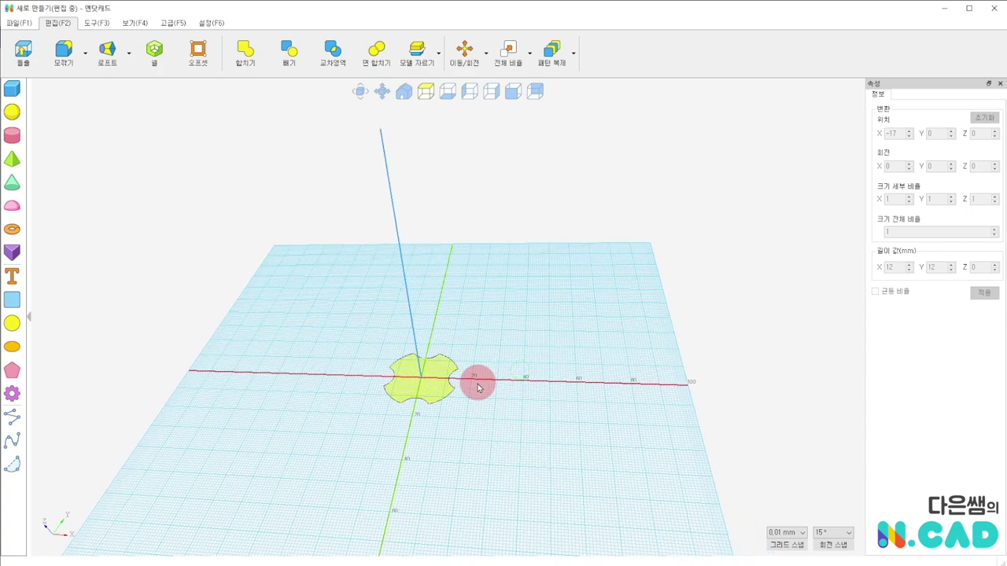
Pattern-copy the notched shape, lifting the copy 10 mm and twisting it 15° about Z.
{"action": "left_click", "coordinate": [436, 404]}
{"action": "left_click", "coordinate": [429, 396]}
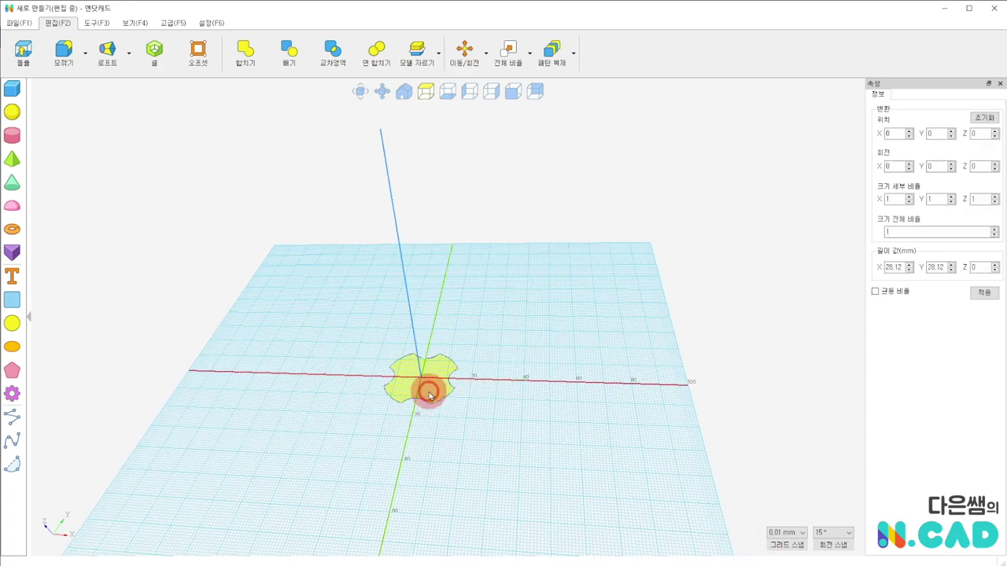
{"action": "left_click", "coordinate": [550, 53]}
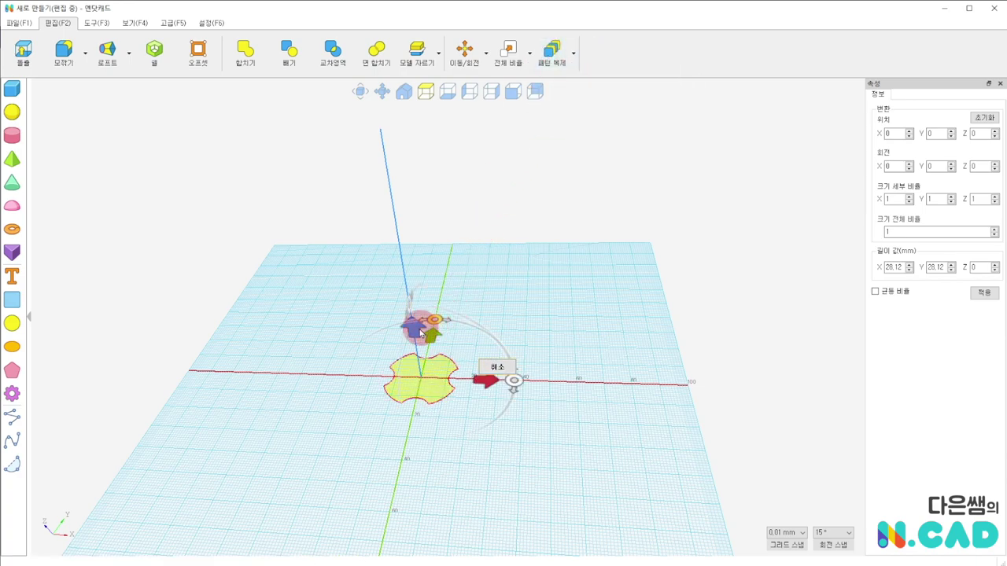
{"action": "left_click_drag", "start_coordinate": [416, 334], "coordinate": [417, 312]}
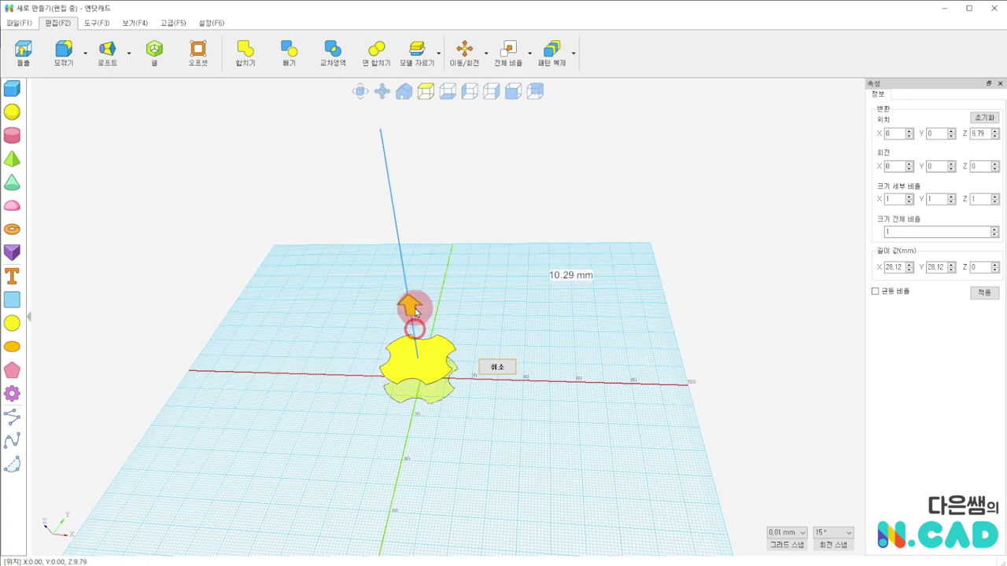
{"action": "left_click", "coordinate": [567, 274]}
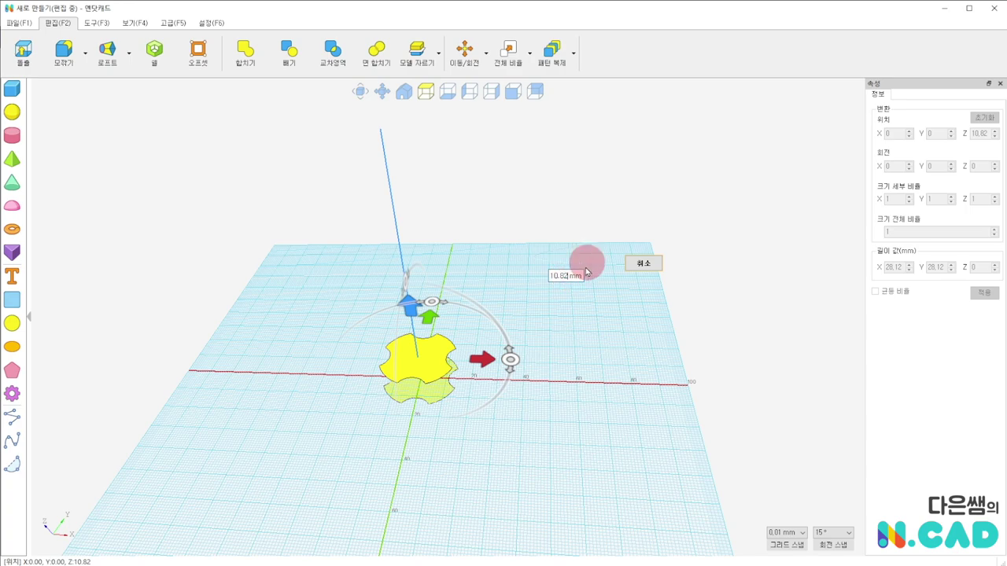
{"action": "key", "text": "BackSpace"}
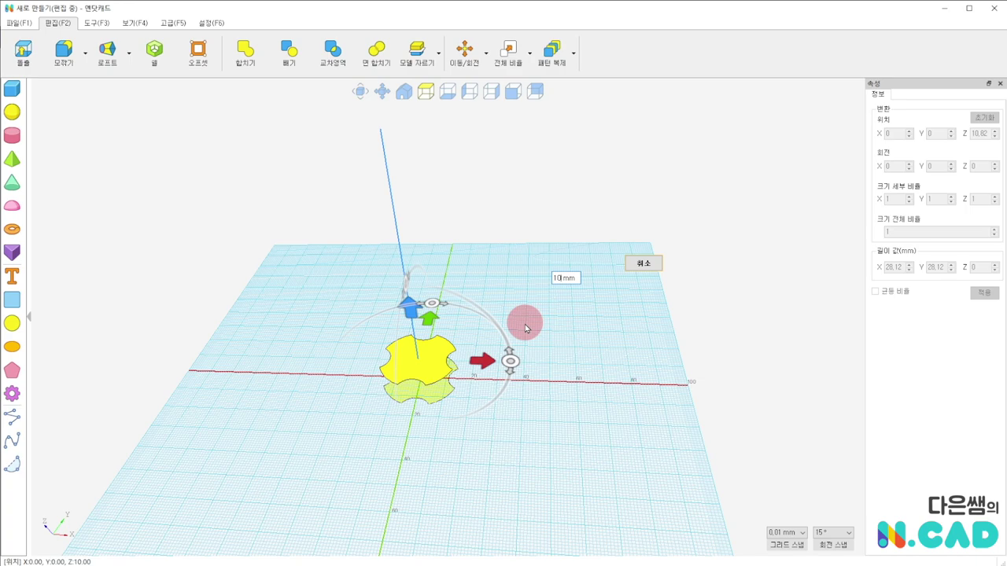
{"action": "left_click", "coordinate": [430, 299]}
{"action": "left_click_drag", "start_coordinate": [430, 299], "coordinate": [408, 301]}
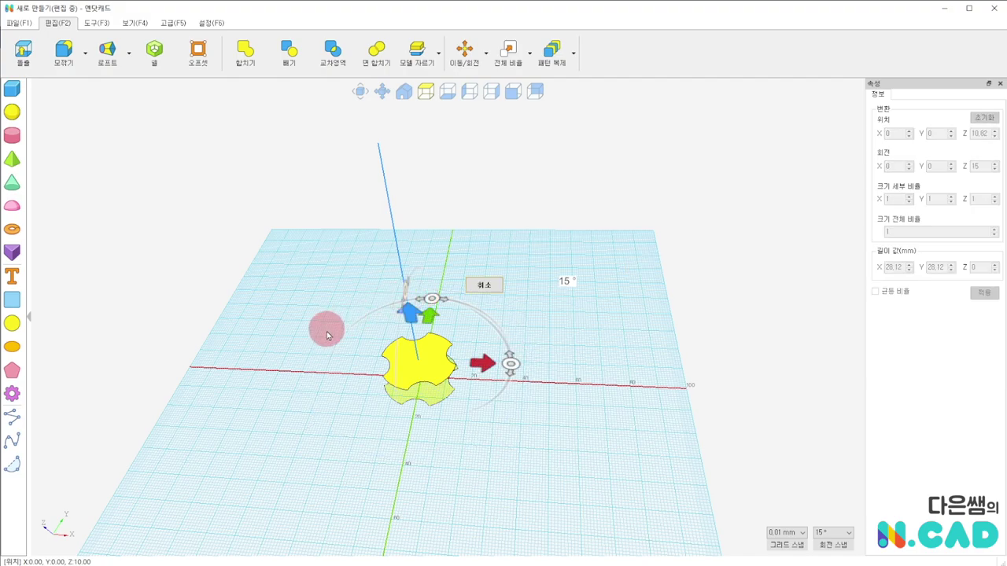
{"action": "mouse_move", "coordinate": [326, 331]}
{"action": "right_mouse_down"}
{"action": "mouse_move", "coordinate": [355, 215]}
{"action": "mouse_move", "coordinate": [354, 227]}
{"action": "right_mouse_up"}
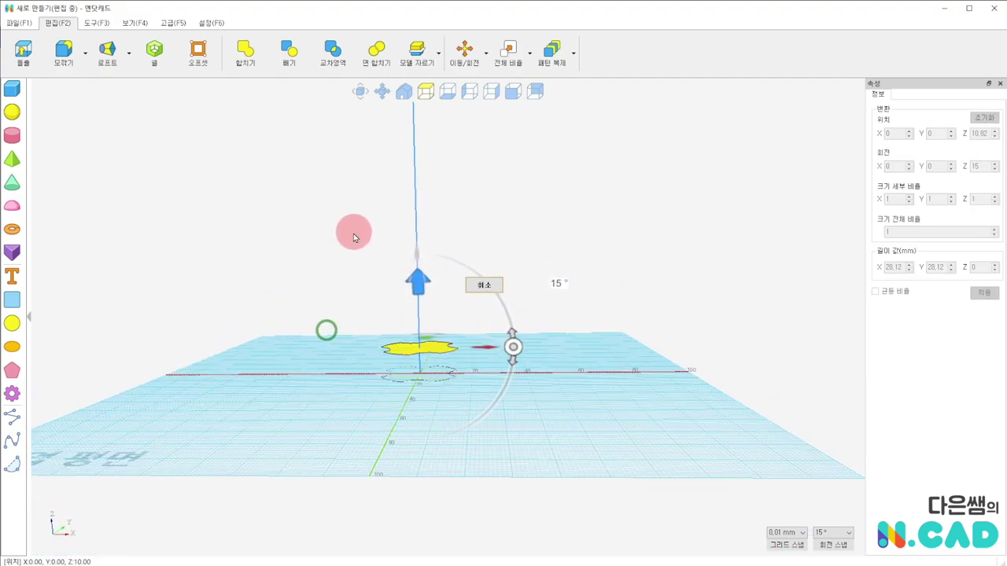
{"action": "middle_click_drag", "start_coordinate": [541, 205], "coordinate": [447, 303]}
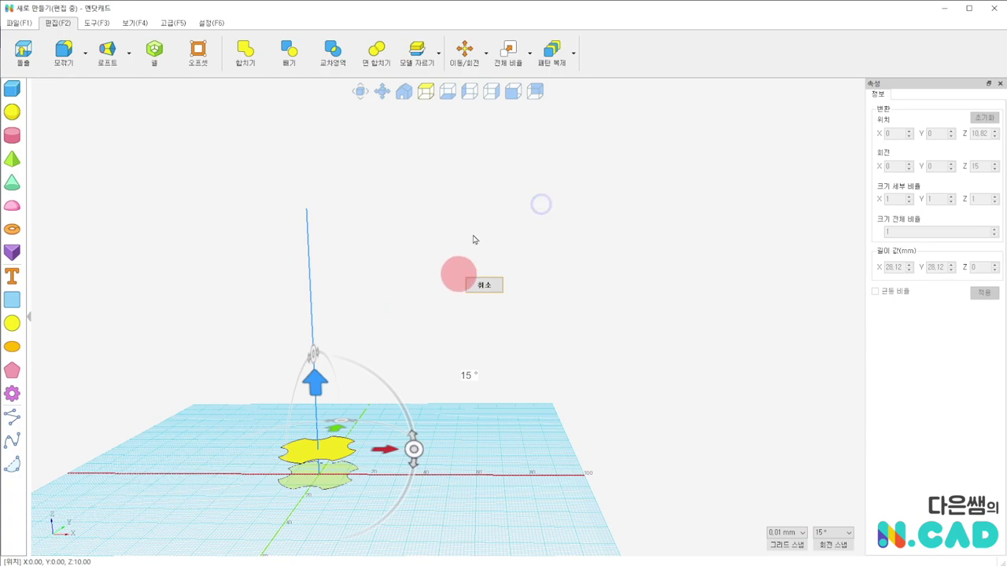
{"action": "left_click", "coordinate": [549, 50]}
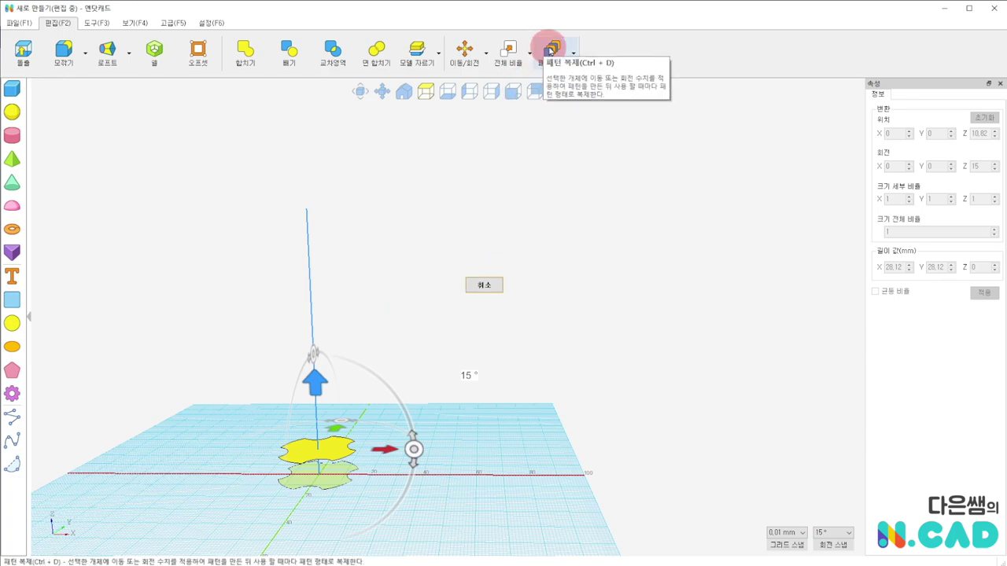
Repeat 패턴 복제 about ten more times to build a tall tower of 15°-twisted slices.
{"action": "left_click", "coordinate": [549, 51]}
{"action": "left_click", "coordinate": [550, 51]}
{"action": "left_click", "coordinate": [549, 51]}
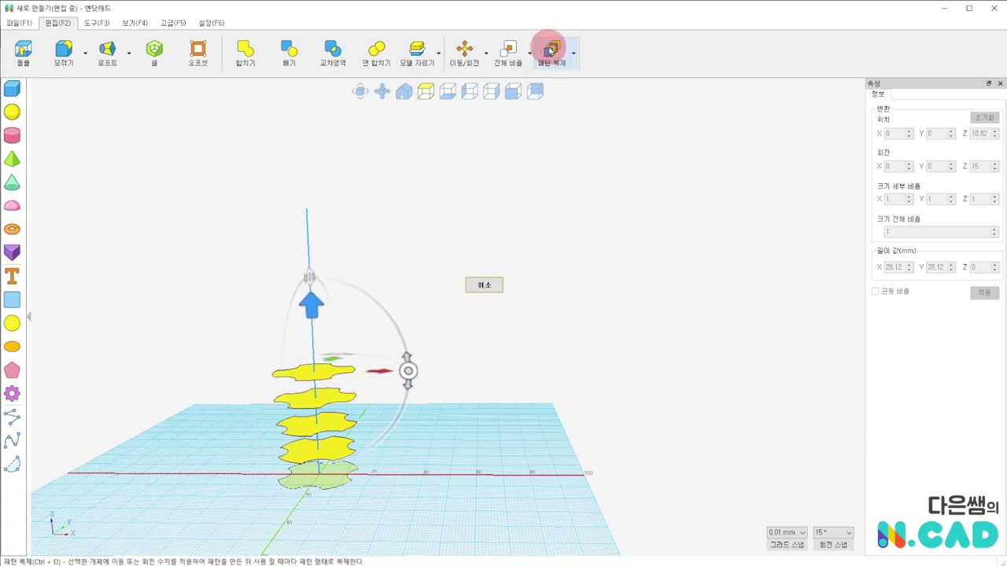
{"action": "left_click", "coordinate": [550, 51]}
{"action": "left_click", "coordinate": [549, 51]}
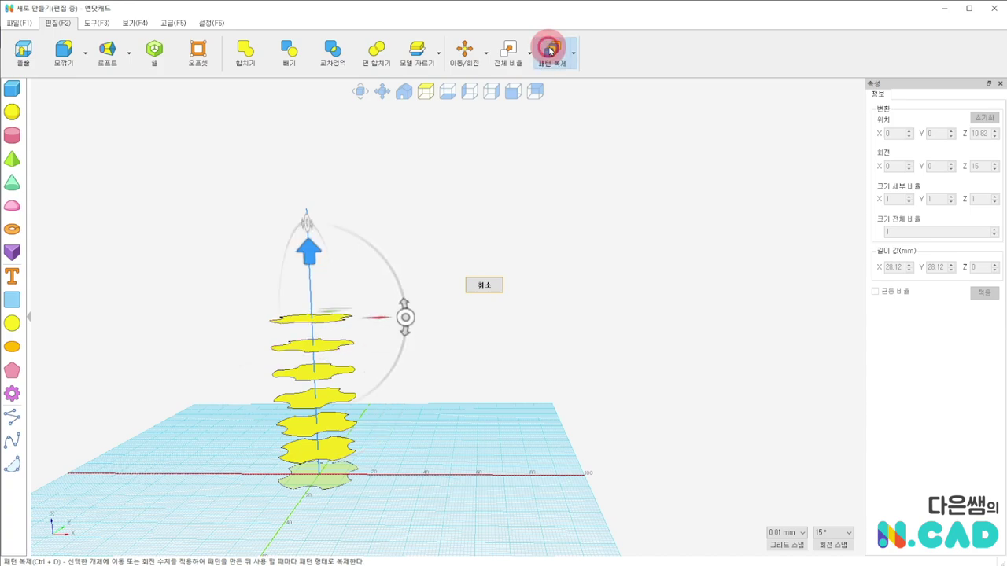
{"action": "left_click", "coordinate": [550, 51]}
{"action": "left_click", "coordinate": [549, 51]}
{"action": "left_click", "coordinate": [550, 51]}
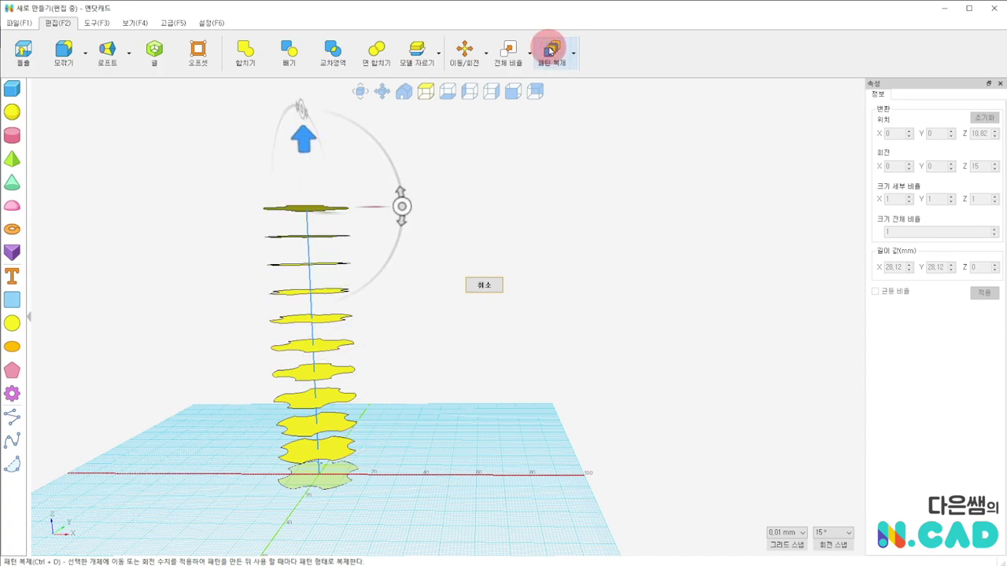
{"action": "left_click", "coordinate": [550, 52]}
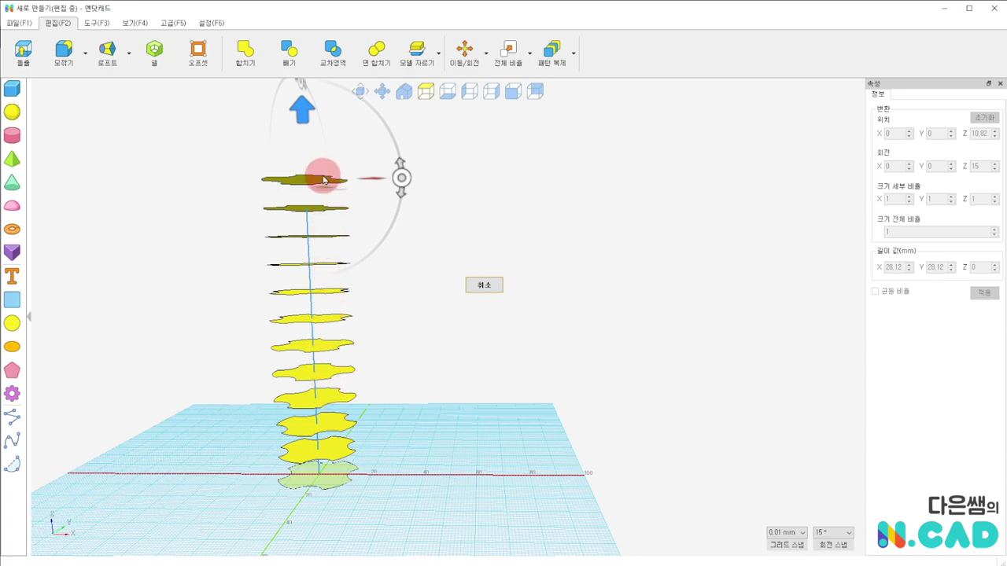
{"action": "left_click", "coordinate": [541, 70]}
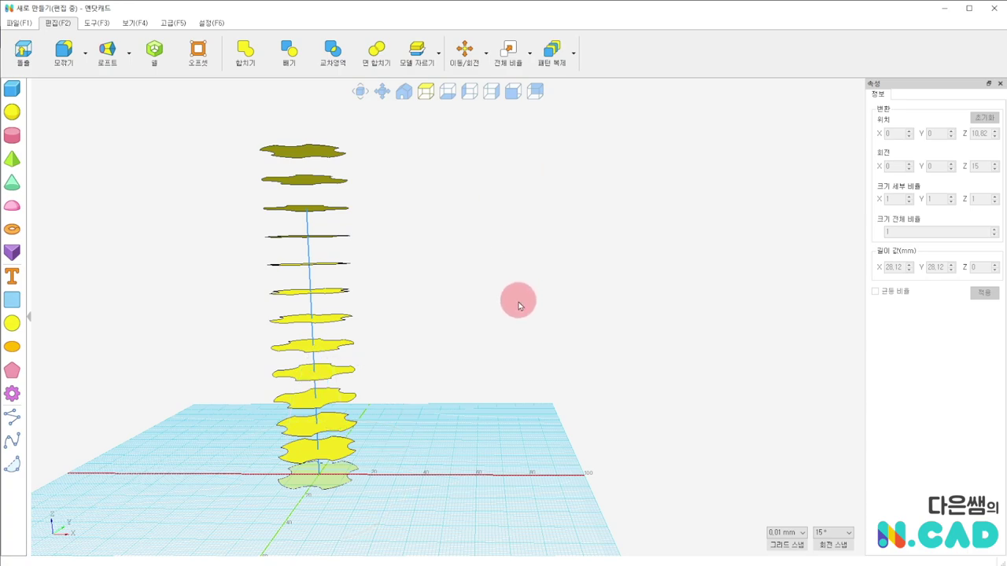
{"action": "mouse_move", "coordinate": [177, 282]}
{"action": "right_mouse_down"}
{"action": "mouse_move", "coordinate": [423, 326]}
{"action": "mouse_move", "coordinate": [469, 275]}
{"action": "mouse_move", "coordinate": [548, 310]}
{"action": "mouse_move", "coordinate": [538, 400]}
{"action": "mouse_move", "coordinate": [445, 429]}
{"action": "mouse_move", "coordinate": [238, 417]}
{"action": "mouse_move", "coordinate": [195, 353]}
{"action": "mouse_move", "coordinate": [273, 309]}
{"action": "mouse_move", "coordinate": [393, 291]}
{"action": "mouse_move", "coordinate": [427, 304]}
{"action": "mouse_move", "coordinate": [437, 353]}
{"action": "right_mouse_up"}
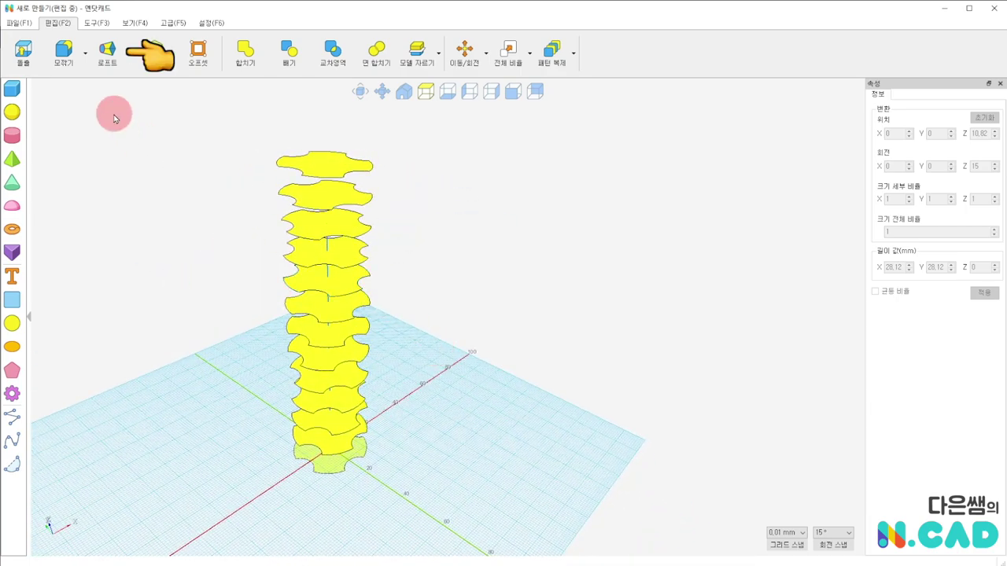
Start a 로프트 and pick every slice face from the bottom to the top.
{"action": "left_click", "coordinate": [110, 65]}
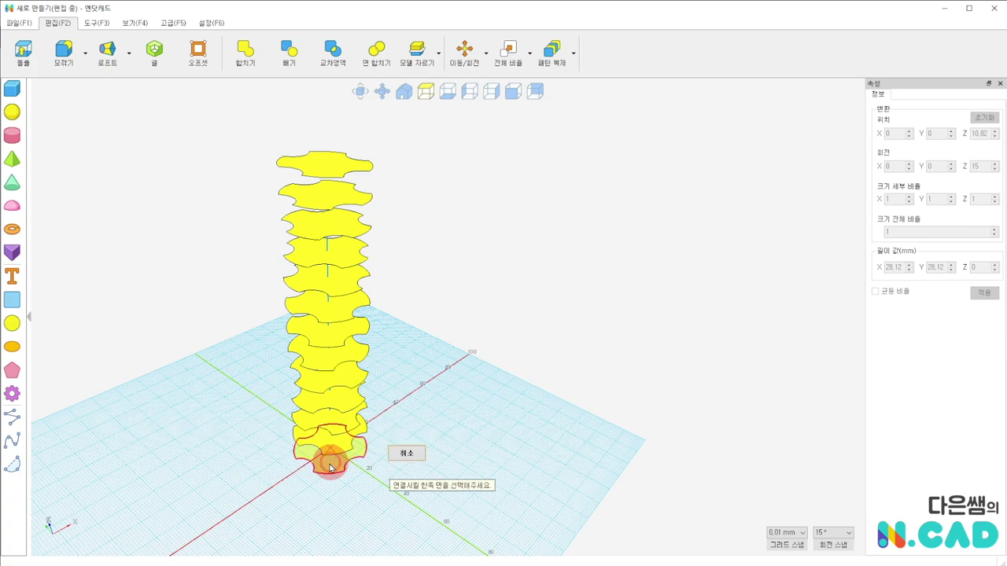
{"action": "left_click", "coordinate": [289, 412]}
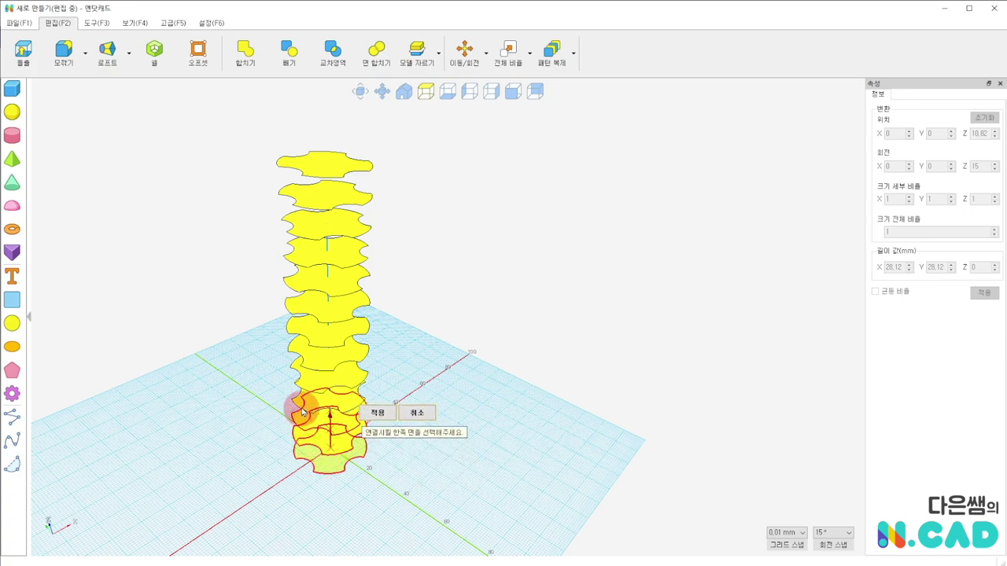
{"action": "left_click", "coordinate": [292, 406]}
{"action": "left_click", "coordinate": [294, 369]}
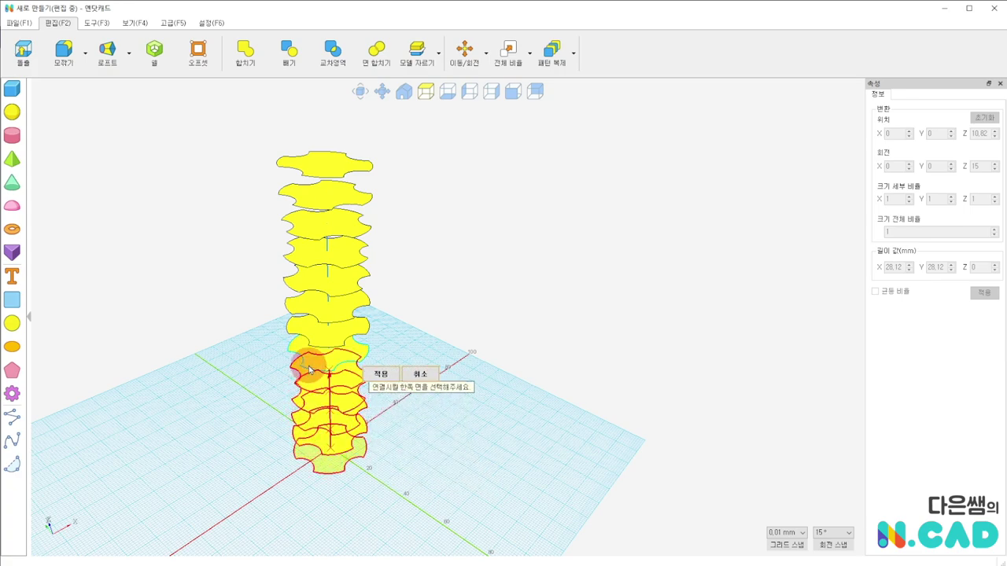
{"action": "left_click", "coordinate": [295, 346]}
{"action": "left_click", "coordinate": [296, 328]}
{"action": "left_click", "coordinate": [292, 306]}
{"action": "left_click", "coordinate": [299, 271]}
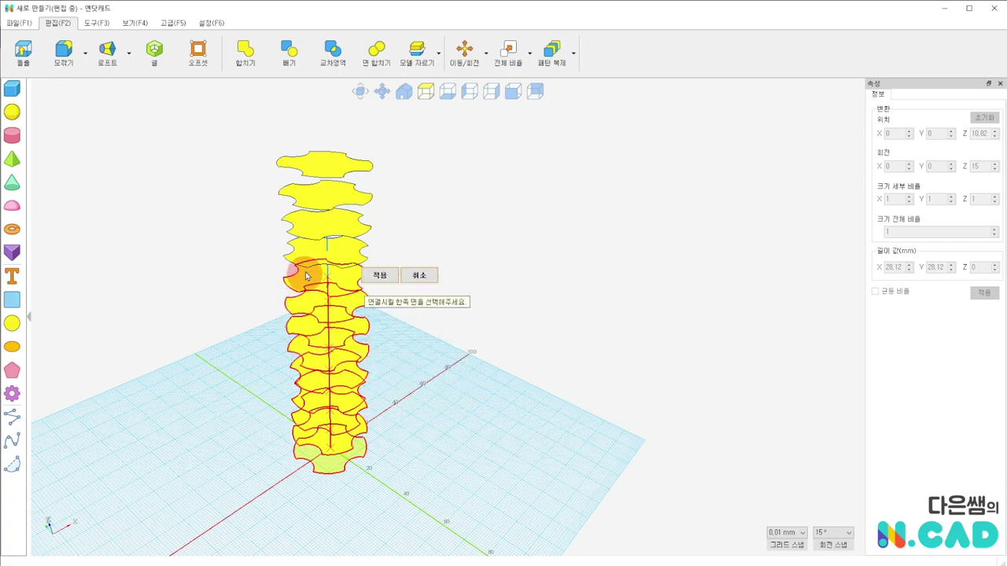
{"action": "left_click", "coordinate": [305, 246]}
{"action": "left_click", "coordinate": [312, 219]}
{"action": "left_click", "coordinate": [315, 209]}
{"action": "left_click", "coordinate": [320, 162]}
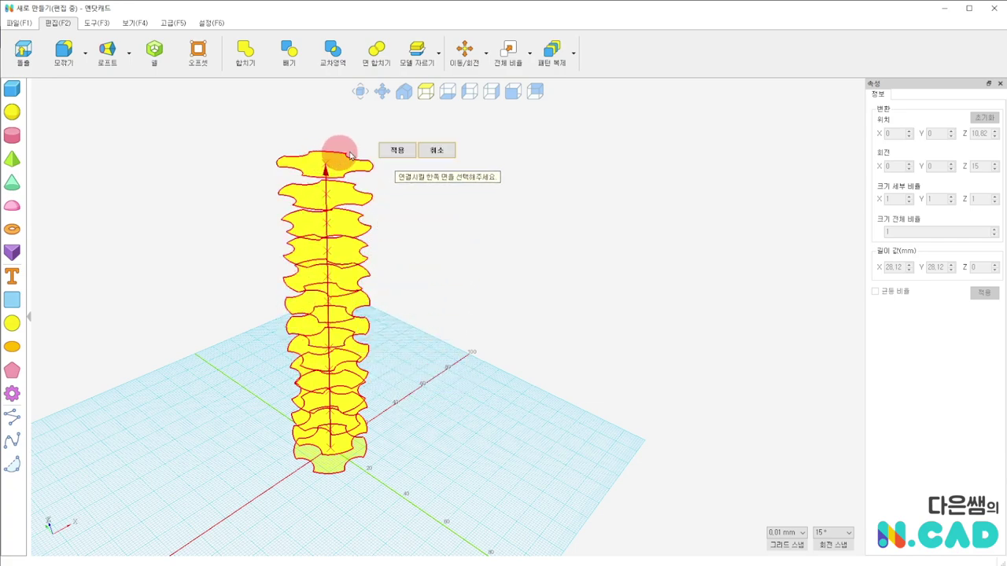
Build the loft as a new separate solid by choosing 생성 and applying it.
{"action": "left_click", "coordinate": [399, 152]}
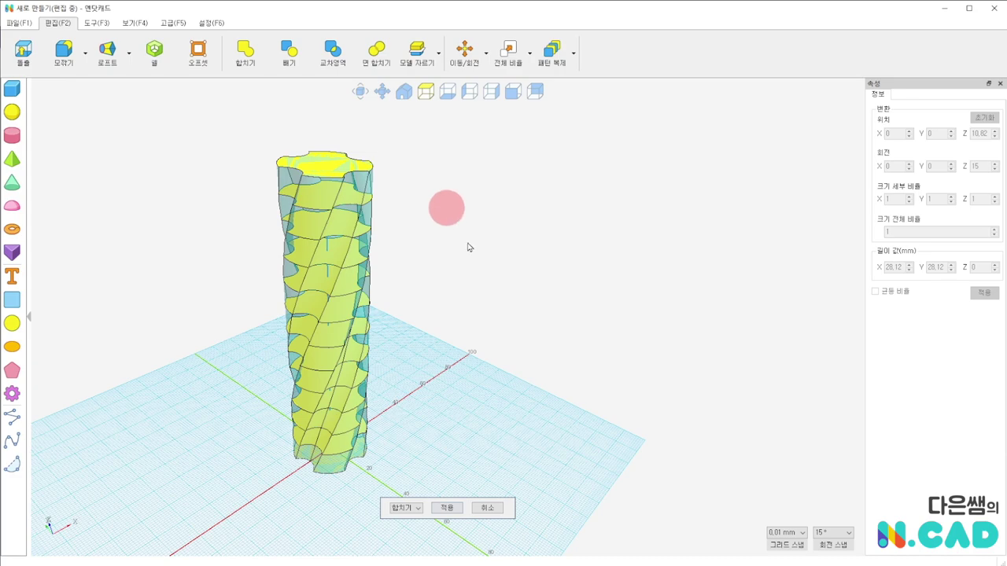
{"action": "mouse_move", "coordinate": [499, 372]}
{"action": "right_mouse_down"}
{"action": "mouse_move", "coordinate": [443, 437]}
{"action": "mouse_move", "coordinate": [516, 371]}
{"action": "right_mouse_up"}
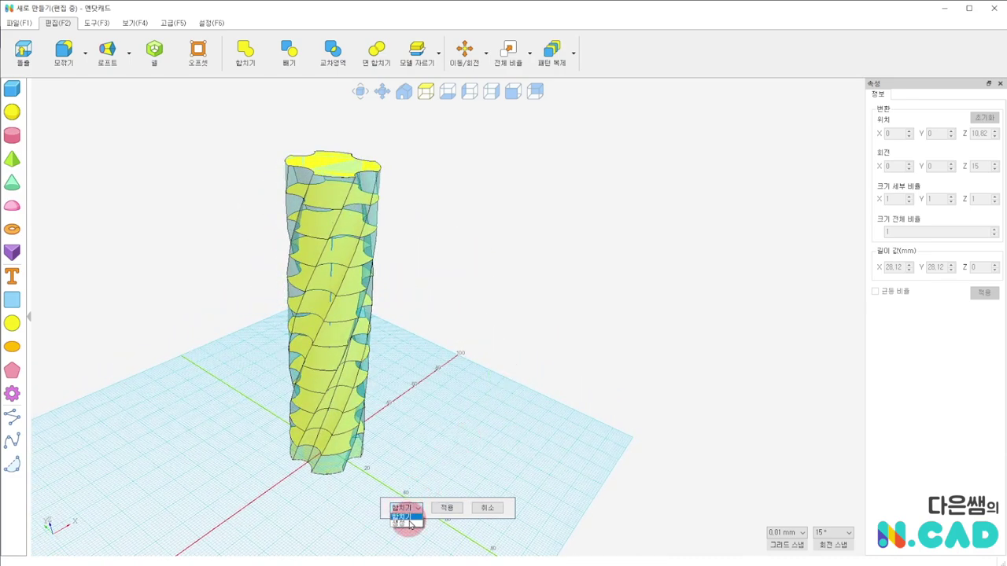
{"action": "left_click", "coordinate": [407, 523]}
{"action": "left_click", "coordinate": [448, 509]}
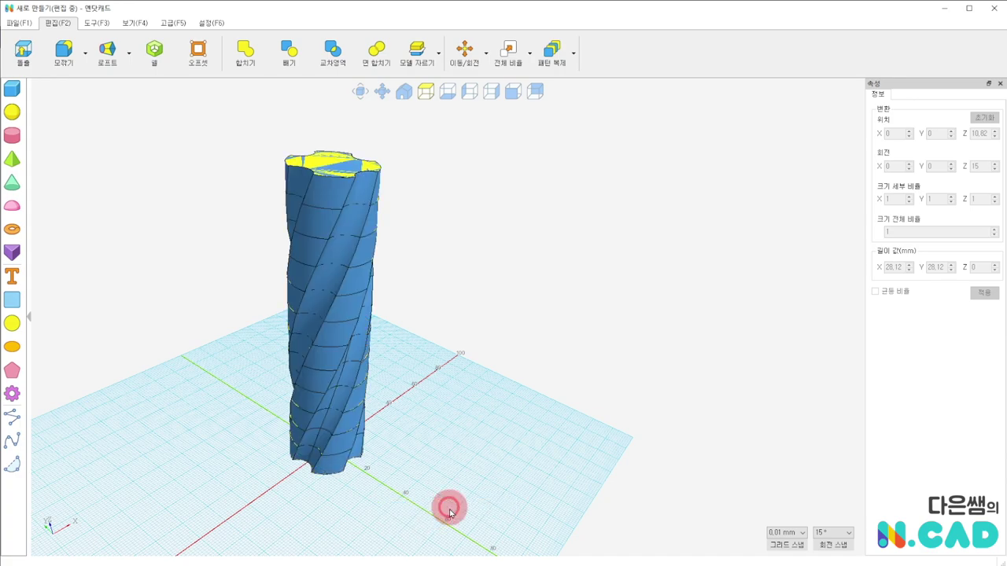
{"action": "right_click_drag", "start_coordinate": [504, 463], "coordinate": [487, 468]}
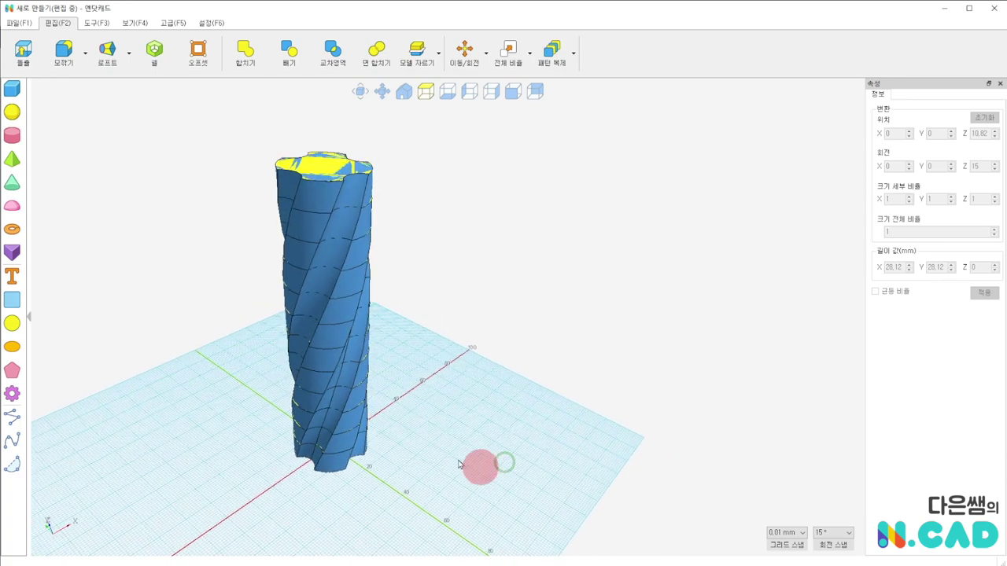
Drag the blue twisted column beside the yellow slice stack and inspect it from several angles.
{"action": "left_click", "coordinate": [322, 364]}
{"action": "left_click_drag", "start_coordinate": [329, 379], "coordinate": [445, 321]}
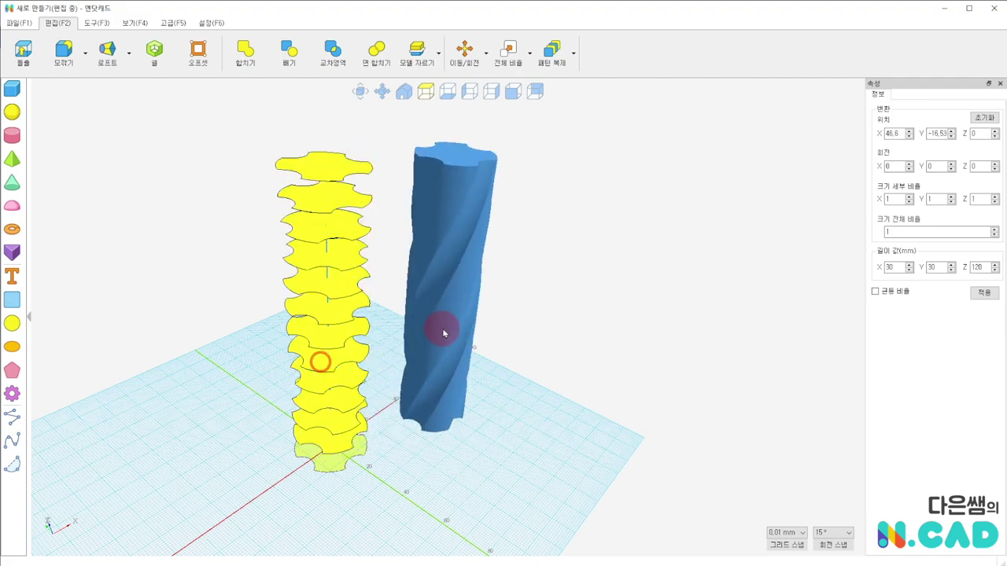
{"action": "mouse_move", "coordinate": [534, 481]}
{"action": "right_mouse_down"}
{"action": "mouse_move", "coordinate": [541, 472]}
{"action": "mouse_move", "coordinate": [422, 366]}
{"action": "right_mouse_up"}
{"action": "left_click", "coordinate": [569, 309]}
{"action": "mouse_move", "coordinate": [569, 309]}
{"action": "right_mouse_down"}
{"action": "mouse_move", "coordinate": [526, 198]}
{"action": "mouse_move", "coordinate": [566, 285]}
{"action": "mouse_move", "coordinate": [546, 323]}
{"action": "mouse_move", "coordinate": [354, 213]}
{"action": "mouse_move", "coordinate": [472, 198]}
{"action": "mouse_move", "coordinate": [439, 280]}
{"action": "mouse_move", "coordinate": [317, 278]}
{"action": "mouse_move", "coordinate": [353, 201]}
{"action": "right_mouse_up"}
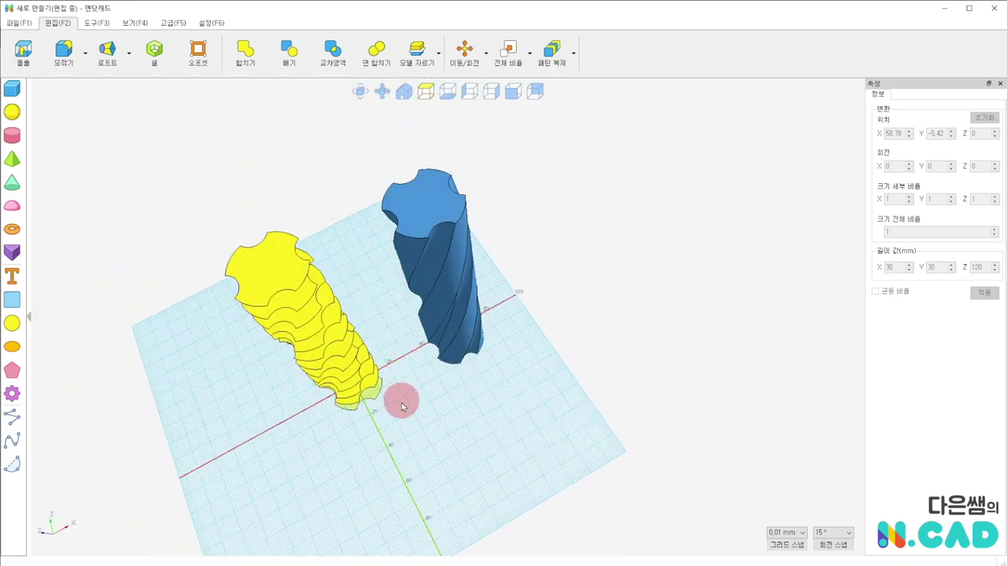
{"action": "right_click_drag", "start_coordinate": [399, 400], "coordinate": [409, 296]}
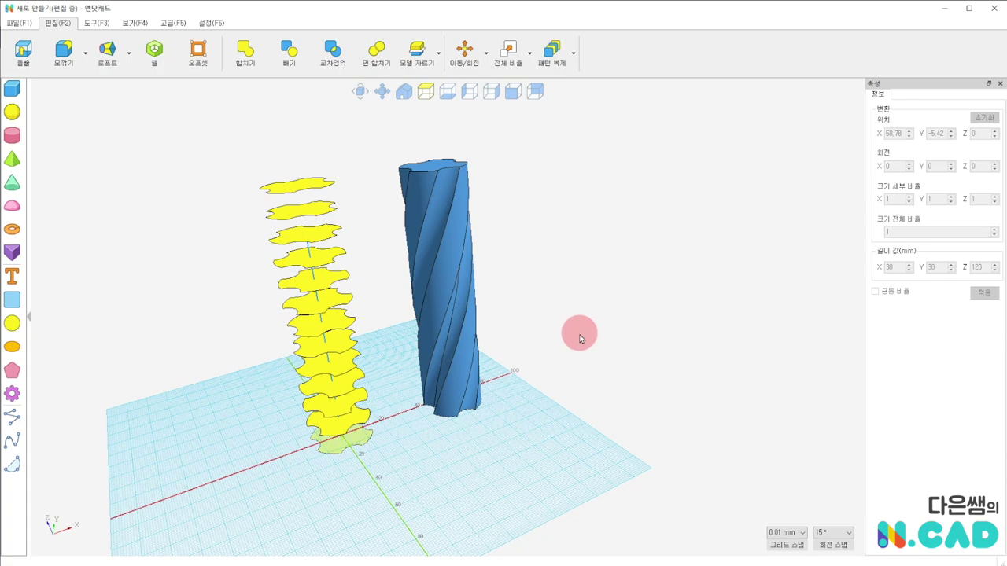
{"action": "mouse_move", "coordinate": [558, 285]}
{"action": "right_mouse_down"}
{"action": "mouse_move", "coordinate": [471, 396]}
{"action": "mouse_move", "coordinate": [468, 230]}
{"action": "right_mouse_up"}
{"action": "scroll", "coordinate": [472, 224], "scroll_direction": "up", "scroll_amount": 2}
{"action": "scroll", "coordinate": [425, 263], "scroll_direction": "up", "scroll_amount": 1}
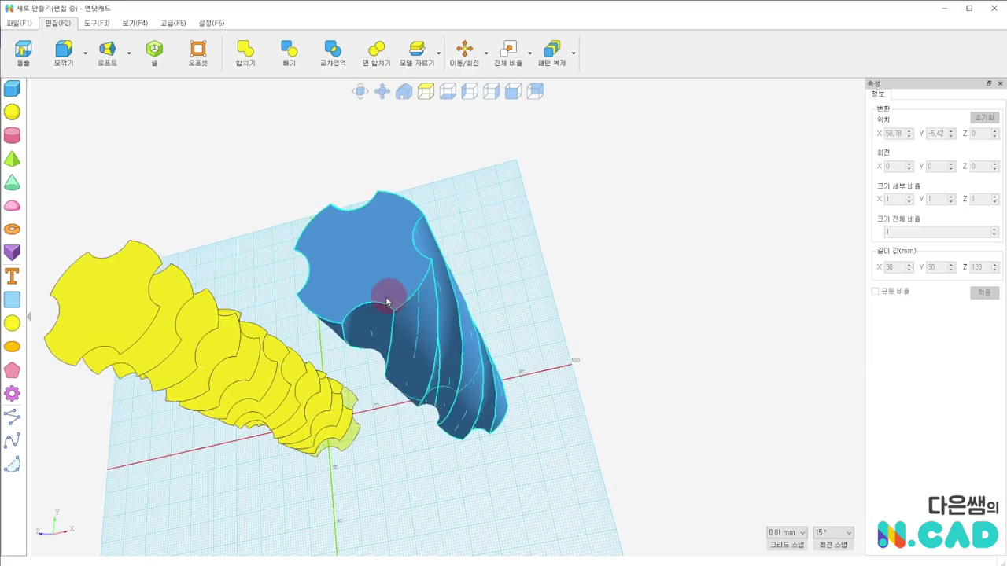
{"action": "scroll", "coordinate": [377, 301], "scroll_direction": "up", "scroll_amount": 1}
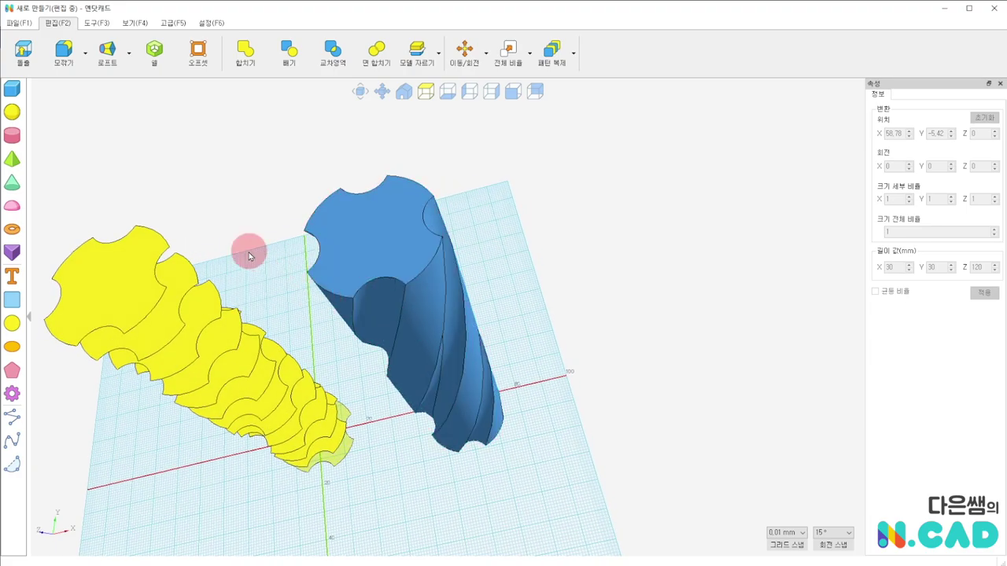
{"action": "left_click", "coordinate": [70, 63]}
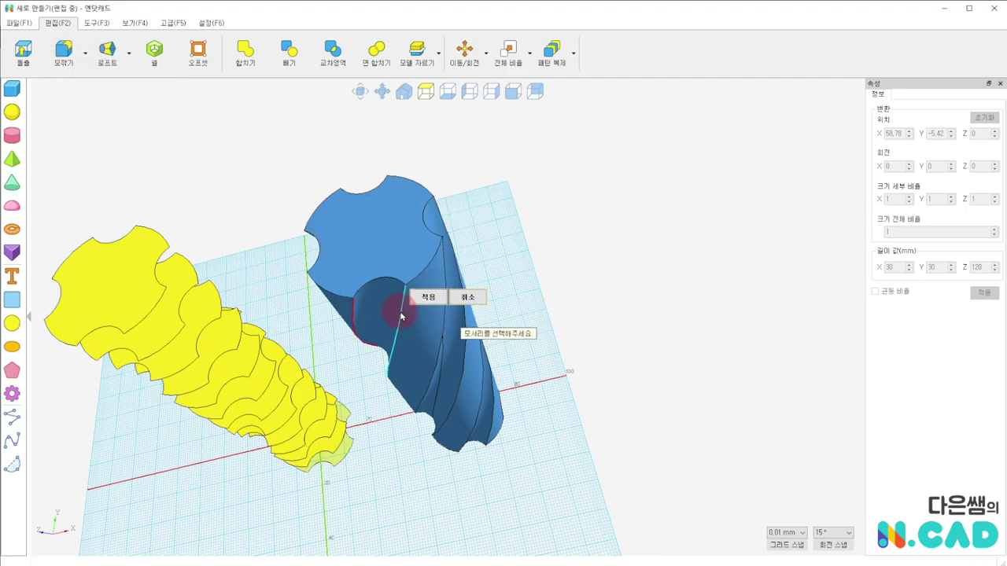
{"action": "right_click_drag", "start_coordinate": [427, 281], "coordinate": [272, 300]}
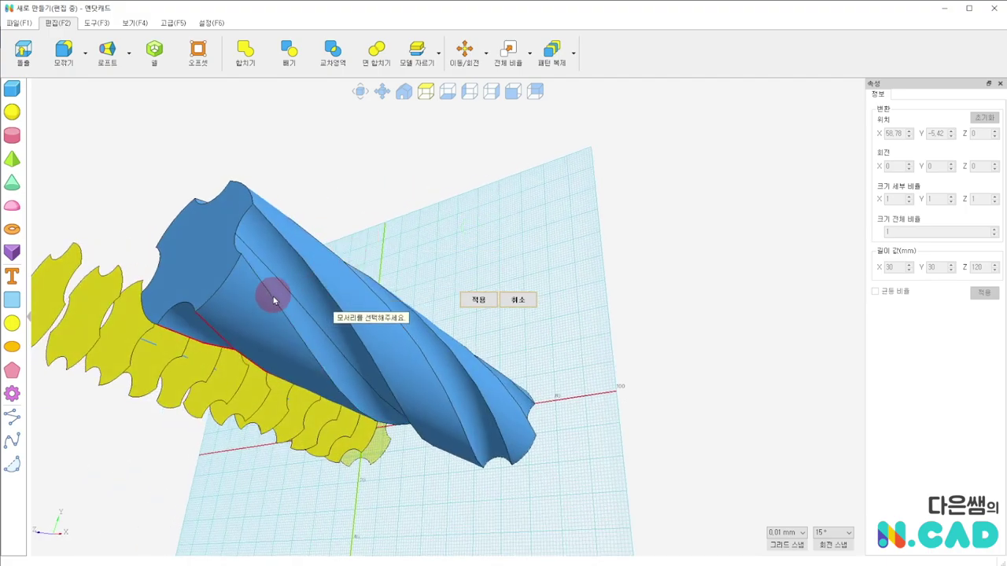
{"action": "left_click", "coordinate": [300, 271]}
{"action": "left_click", "coordinate": [393, 317]}
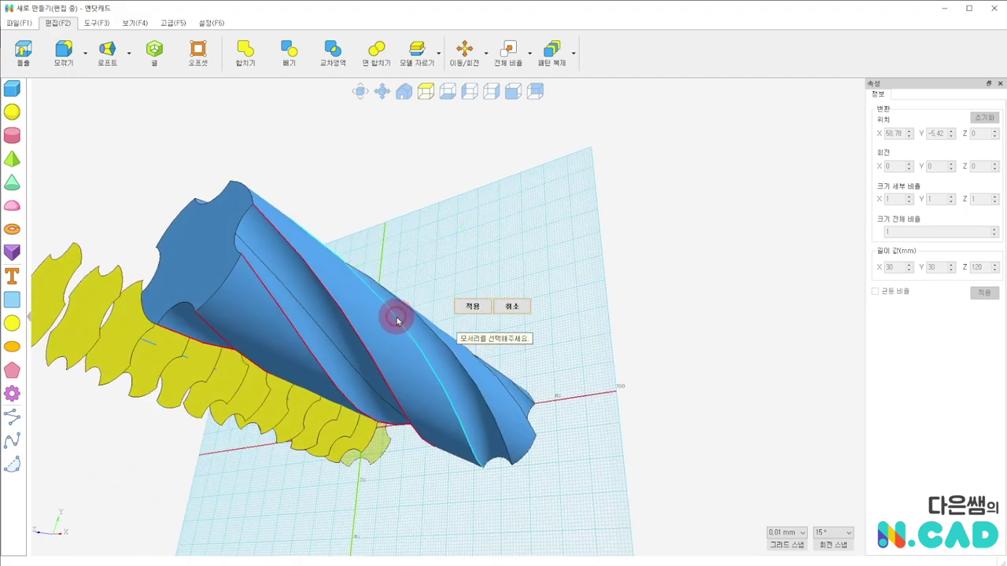
{"action": "left_click", "coordinate": [425, 322]}
{"action": "mouse_move", "coordinate": [425, 324]}
{"action": "right_mouse_down"}
{"action": "mouse_move", "coordinate": [432, 307]}
{"action": "mouse_move", "coordinate": [408, 387]}
{"action": "right_mouse_up"}
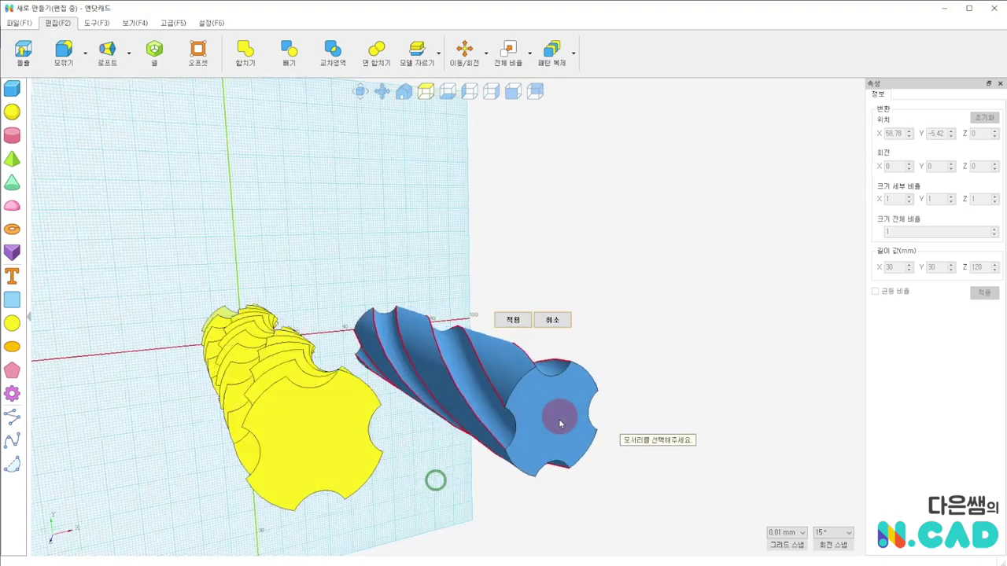
{"action": "left_click", "coordinate": [512, 319]}
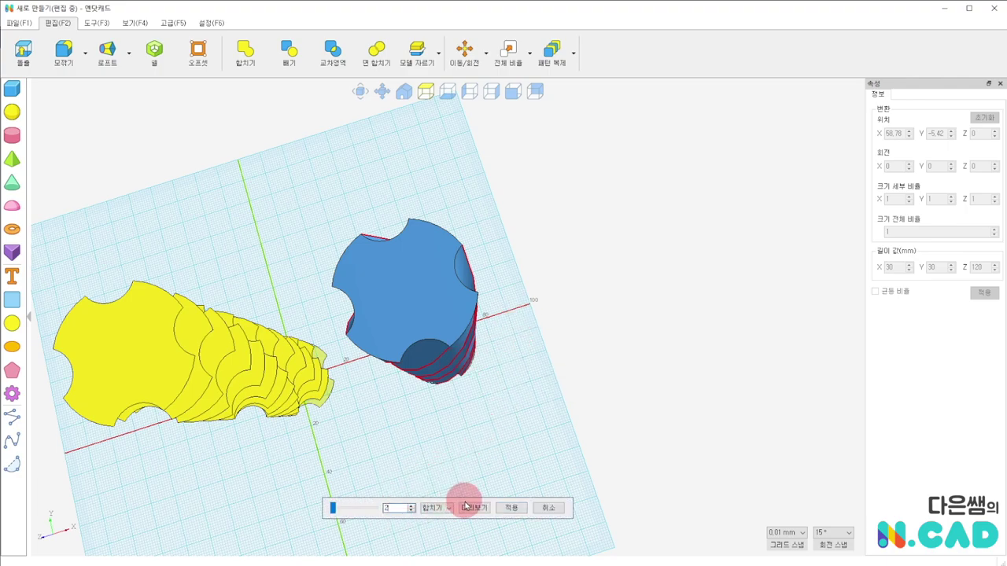
{"action": "right_click_drag", "start_coordinate": [461, 489], "coordinate": [569, 332]}
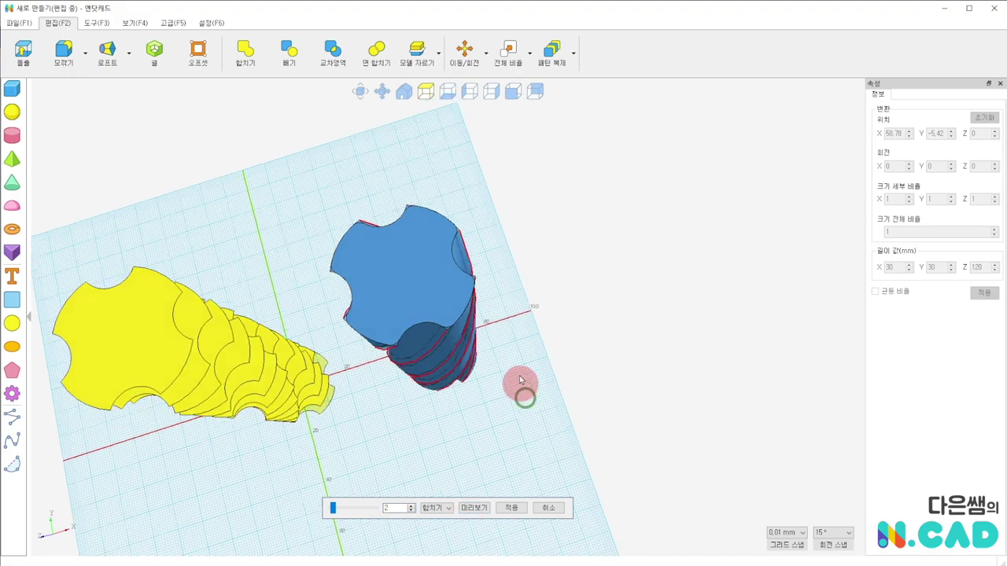
{"action": "left_click", "coordinate": [513, 508]}
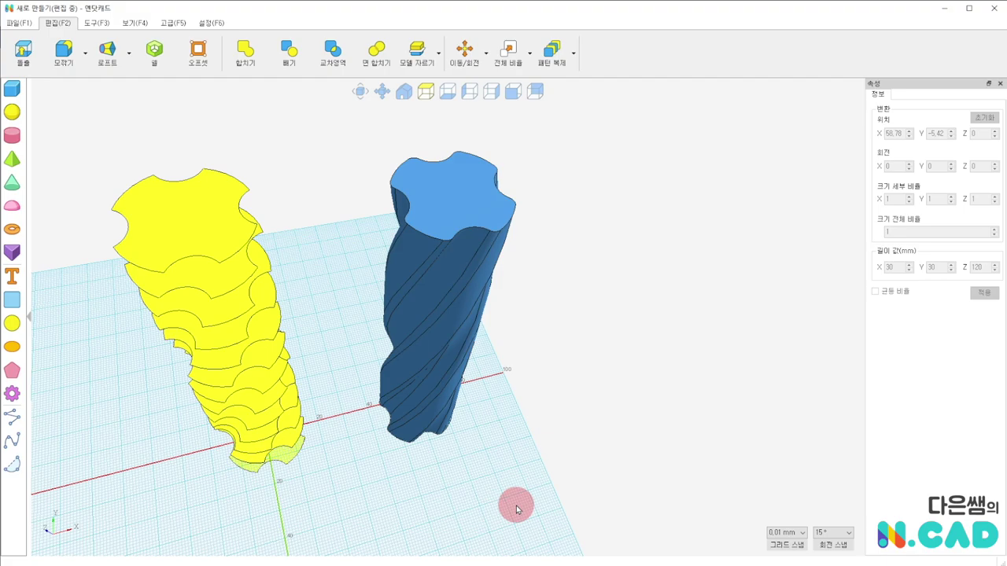
{"action": "mouse_move", "coordinate": [444, 433]}
{"action": "right_mouse_down"}
{"action": "mouse_move", "coordinate": [485, 404]}
{"action": "mouse_move", "coordinate": [398, 404]}
{"action": "right_mouse_up"}
{"action": "left_click", "coordinate": [353, 393]}
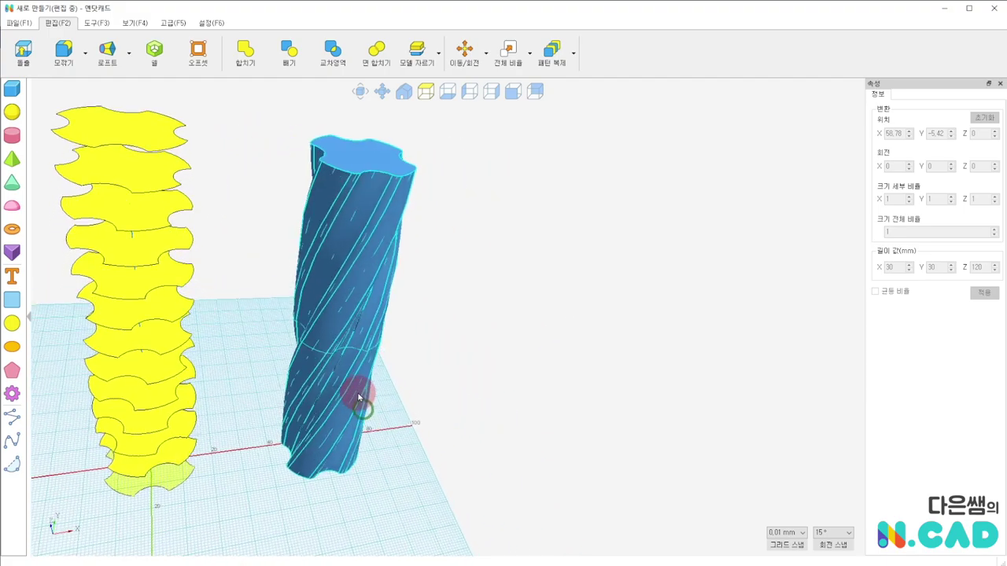
{"action": "right_click_drag", "start_coordinate": [401, 281], "coordinate": [438, 387]}
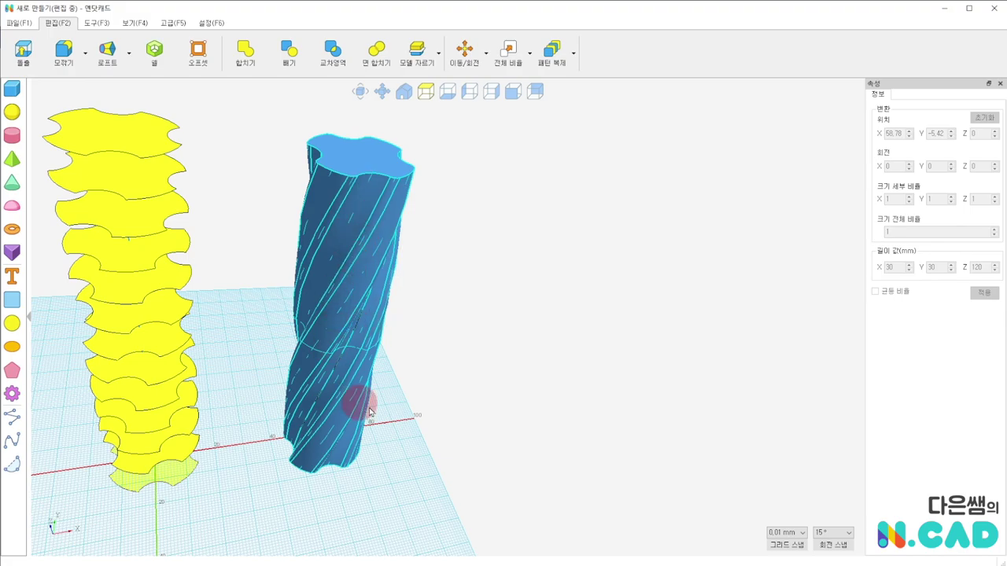
{"action": "left_click", "coordinate": [458, 404]}
{"action": "left_click", "coordinate": [380, 166]}
Place a cylinder with 지름 6.5 mm and 높이 65 mm beside the twisted column.
{"action": "left_click", "coordinate": [30, 191]}
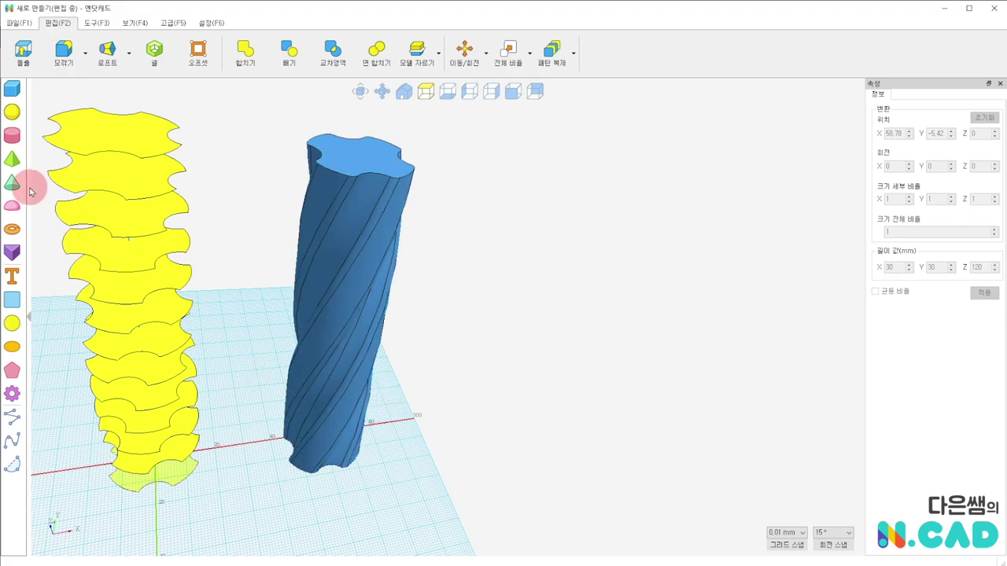
{"action": "left_click", "coordinate": [13, 137]}
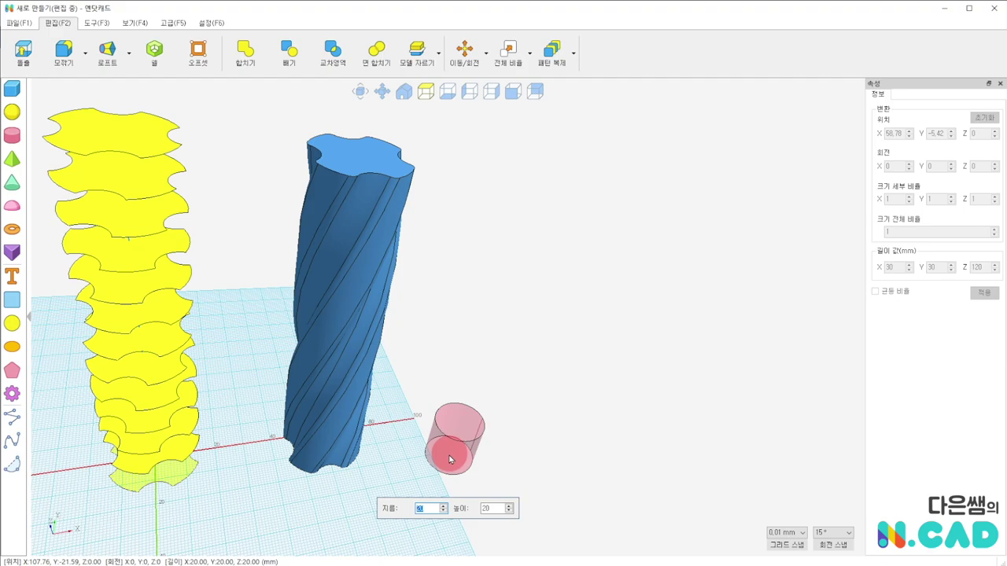
{"action": "type", "text": "6.5"}
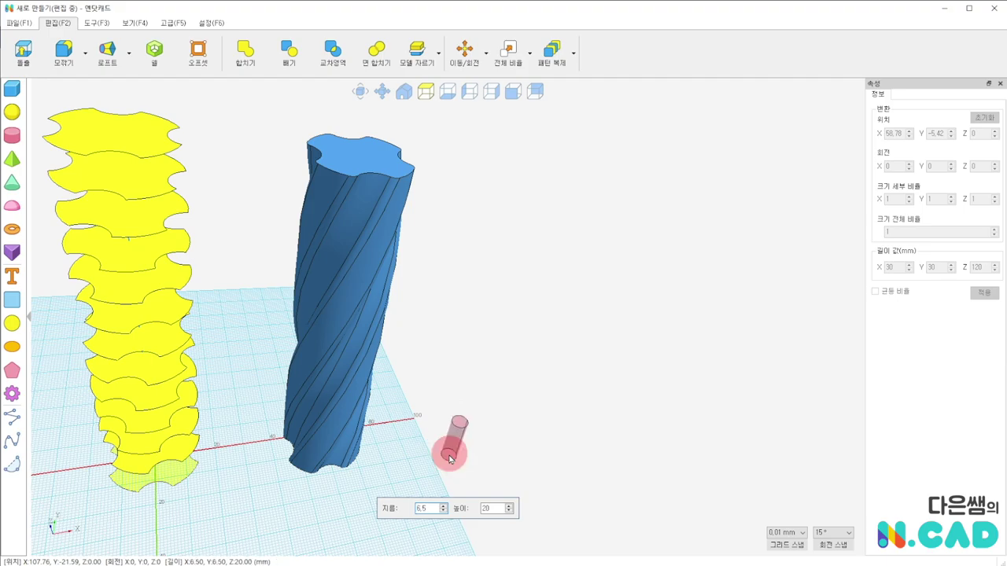
{"action": "left_click", "coordinate": [500, 509]}
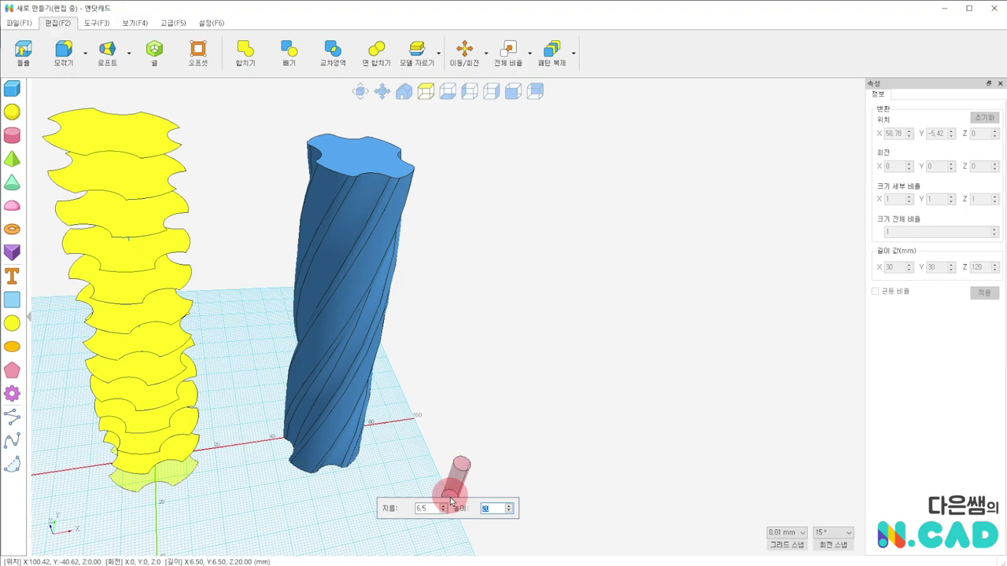
{"action": "type", "text": "65"}
{"action": "key", "text": "Return"}
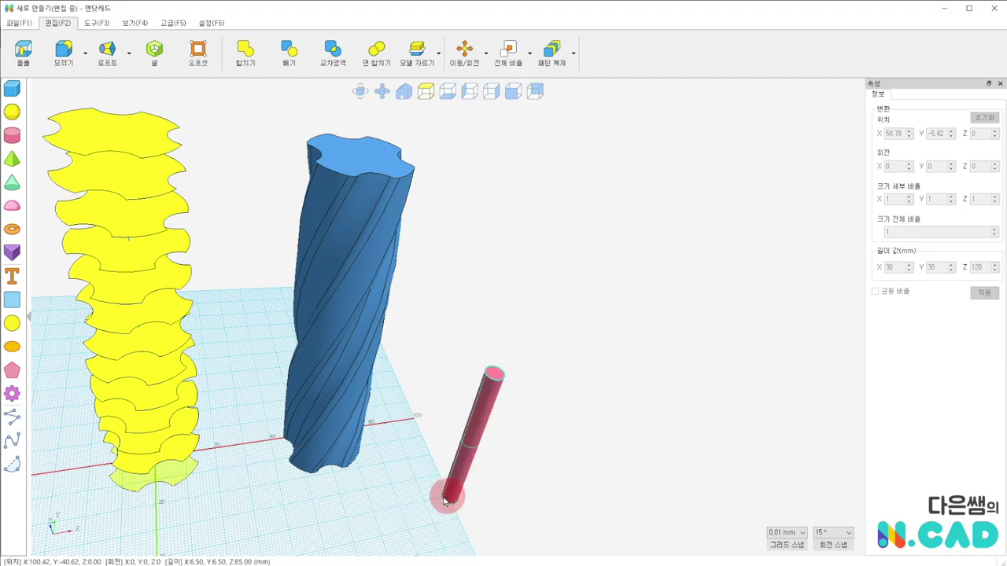
{"action": "mouse_move", "coordinate": [449, 371]}
{"action": "middle_mouse_down"}
{"action": "mouse_move", "coordinate": [427, 353]}
{"action": "mouse_move", "coordinate": [427, 366]}
{"action": "middle_mouse_up"}
Centre the 6.5 mm cylinder in the twisted column on both axes, sunk from its top face at Z 55.
{"action": "left_click", "coordinate": [95, 26]}
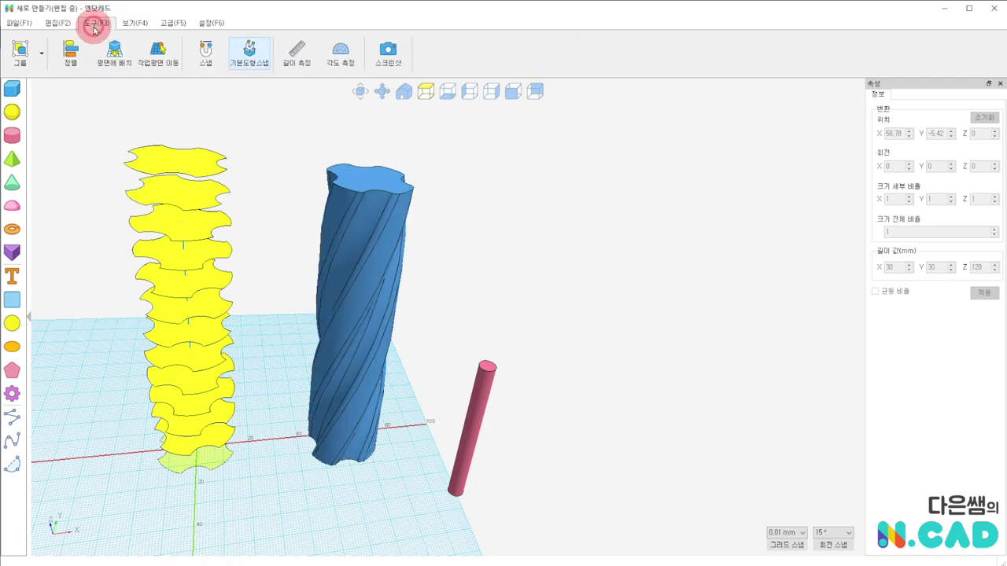
{"action": "left_click", "coordinate": [71, 52]}
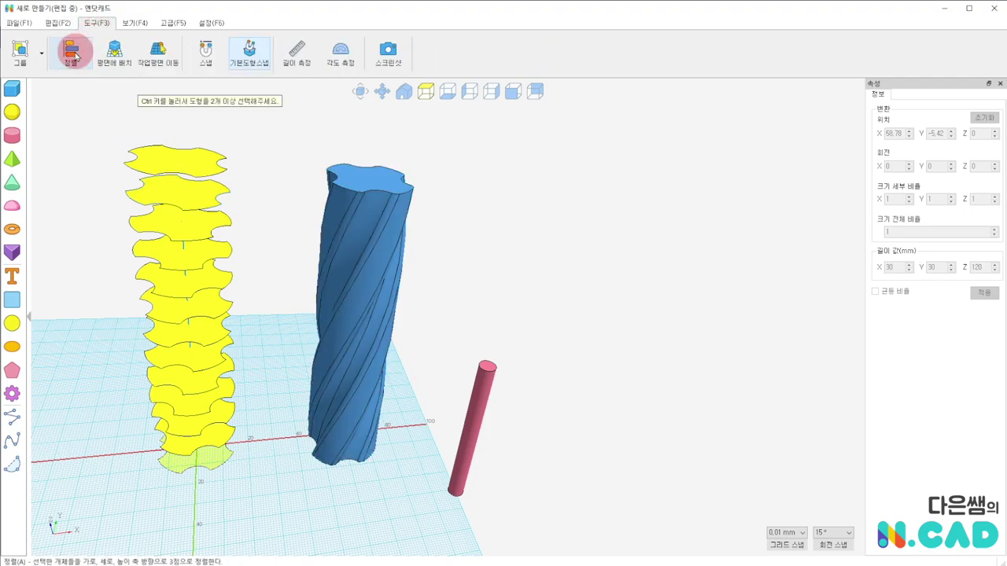
{"action": "left_click", "coordinate": [389, 292]}
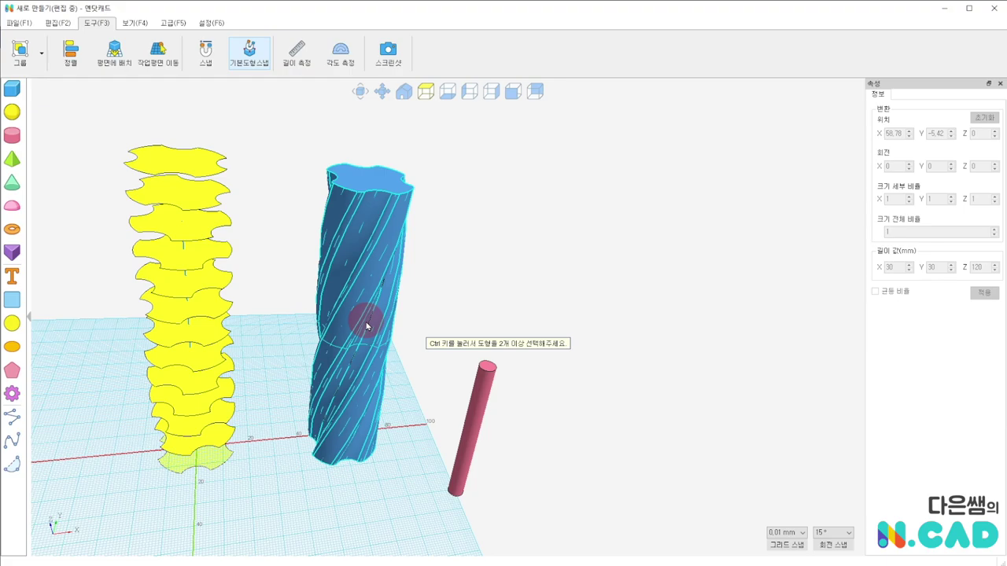
{"action": "left_click", "coordinate": [475, 435], "text": "ctrl"}
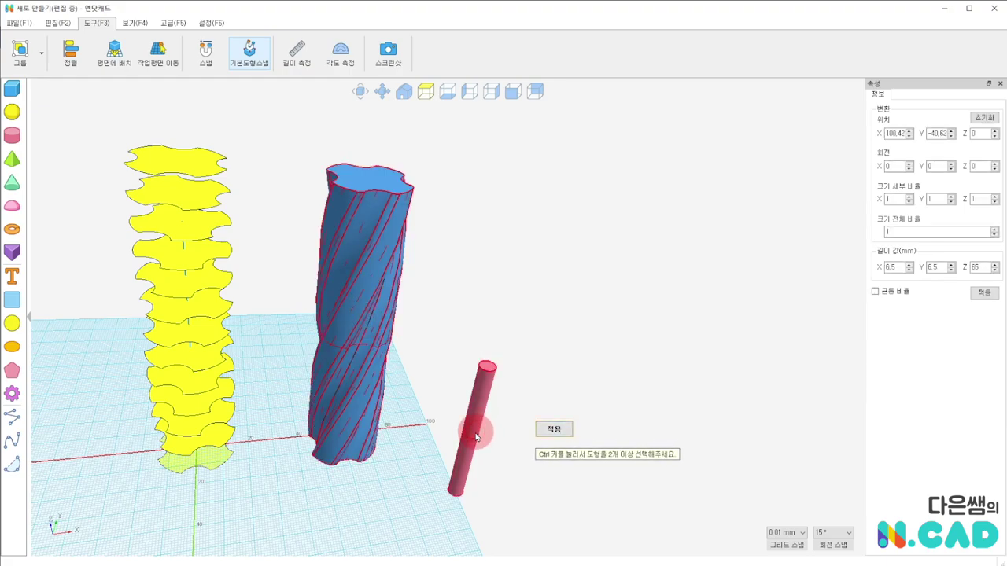
{"action": "left_click", "coordinate": [552, 428]}
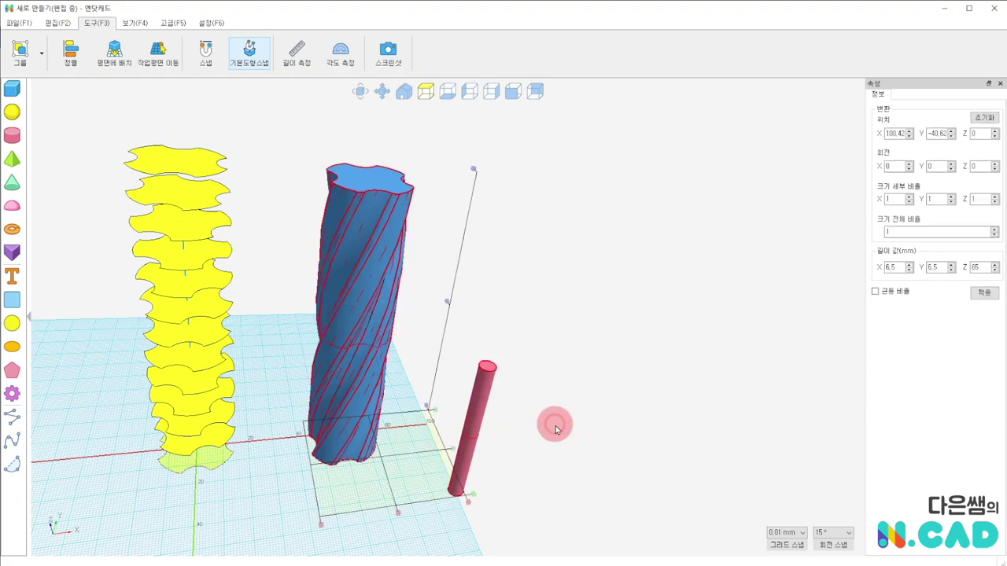
{"action": "left_click", "coordinate": [398, 513]}
{"action": "left_click", "coordinate": [423, 455]}
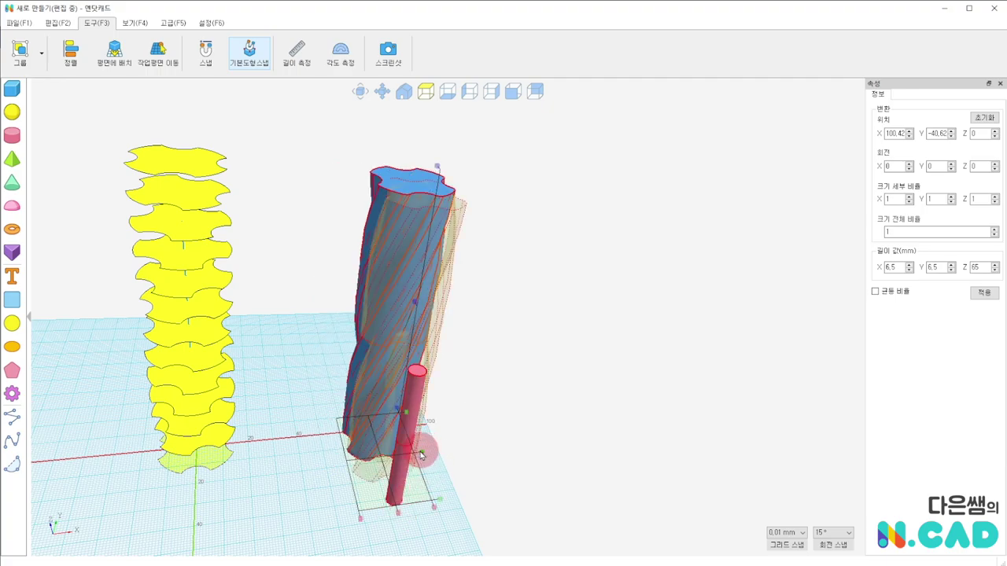
{"action": "left_click", "coordinate": [446, 179]}
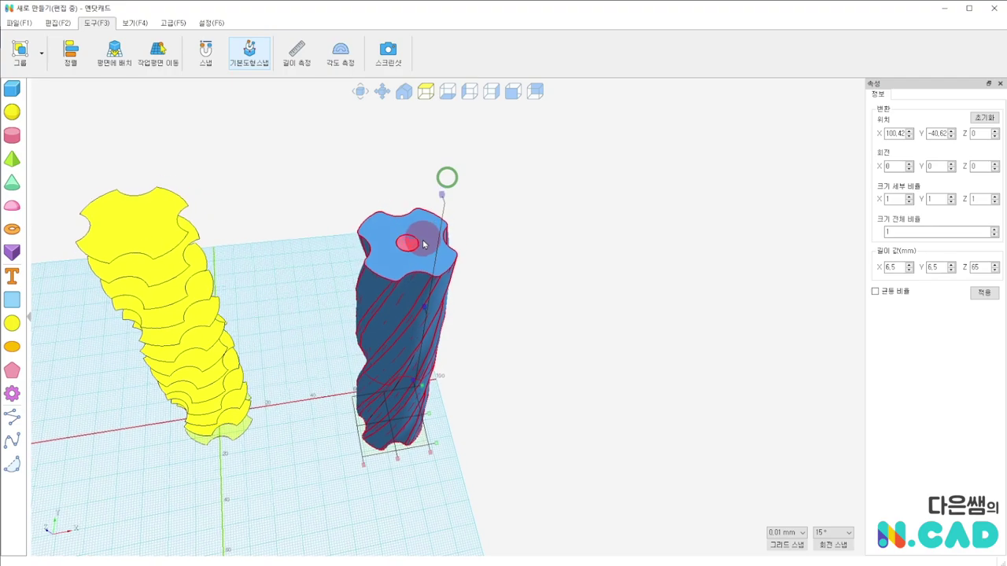
{"action": "right_click_drag", "start_coordinate": [343, 262], "coordinate": [344, 239]}
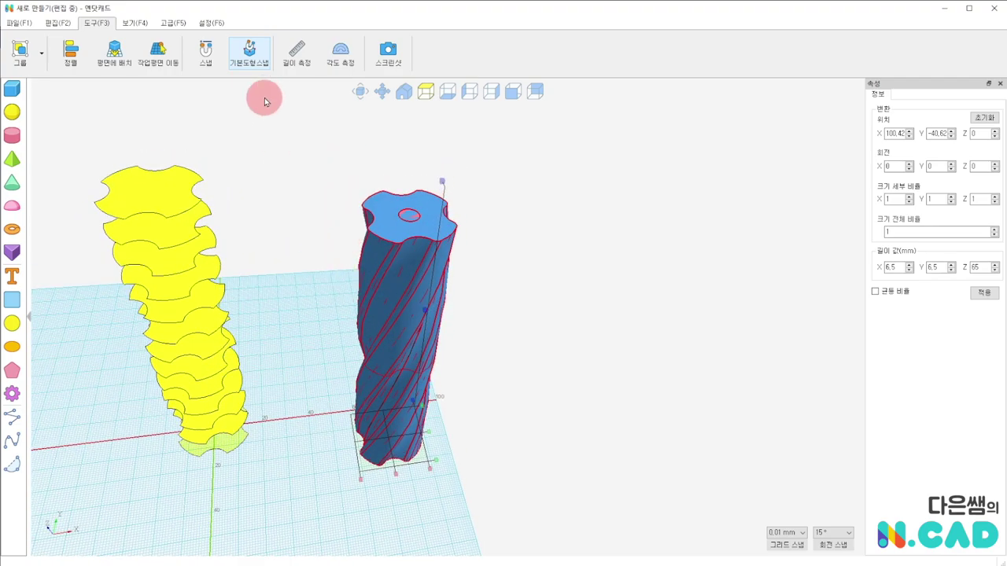
{"action": "left_click", "coordinate": [283, 166]}
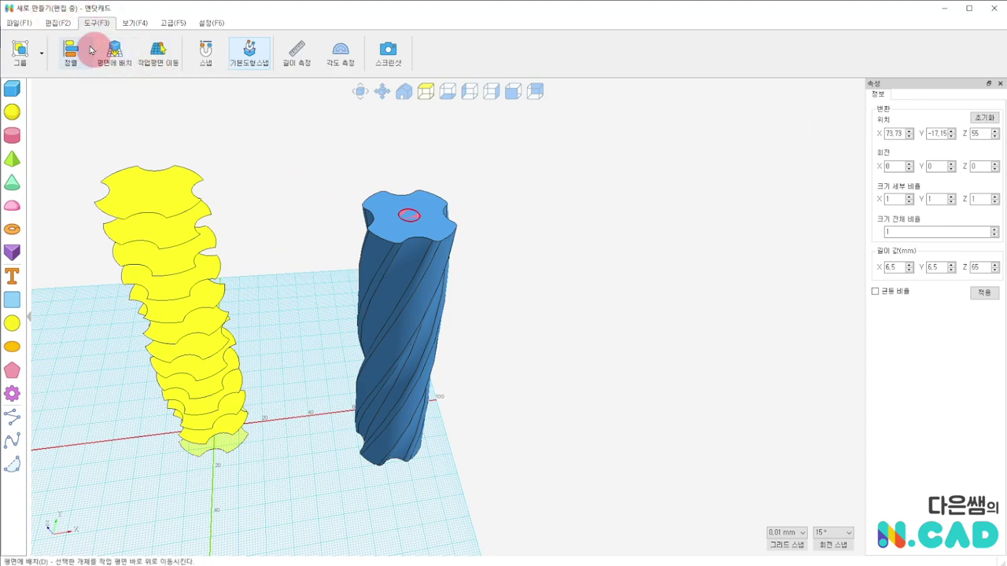
Subtract the inner cylinder from the twisted column to cut a central stick hole.
{"action": "left_click", "coordinate": [56, 23]}
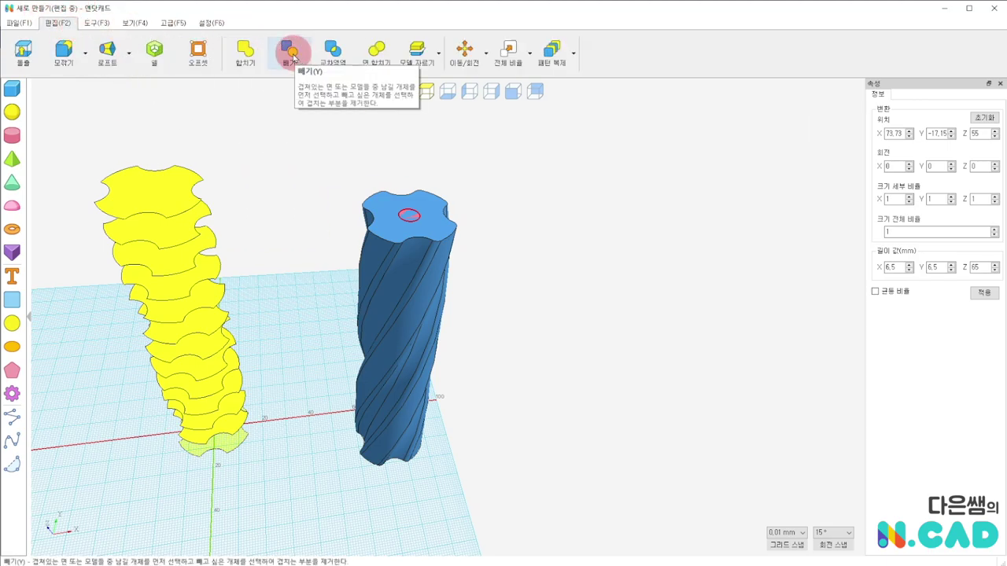
{"action": "left_click", "coordinate": [295, 61]}
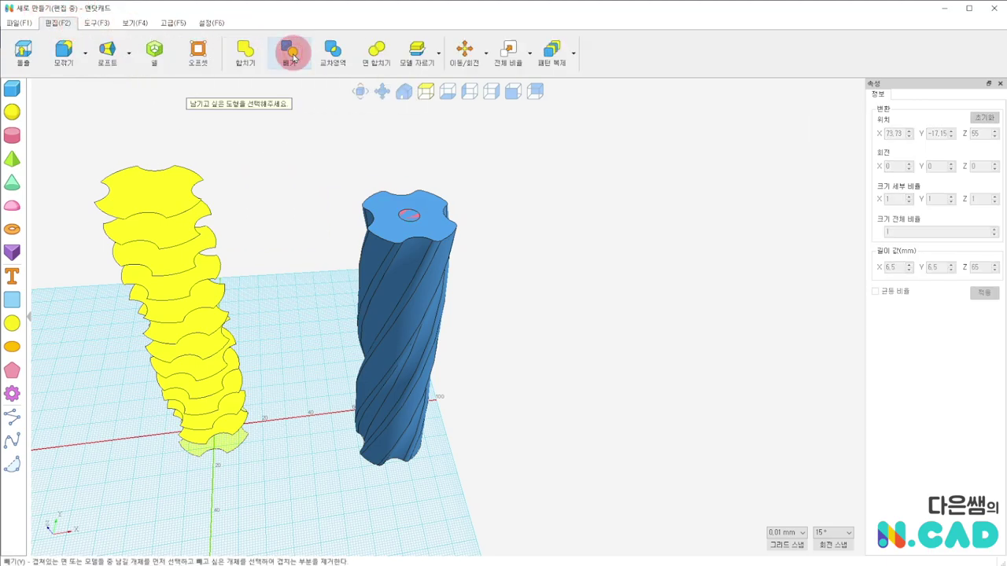
{"action": "left_click", "coordinate": [416, 286]}
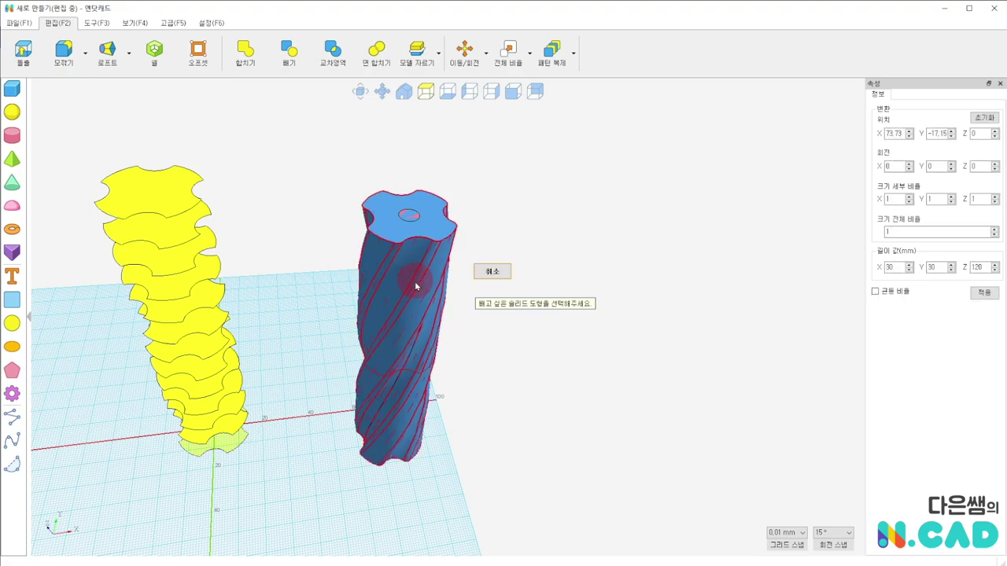
{"action": "left_click", "coordinate": [411, 218]}
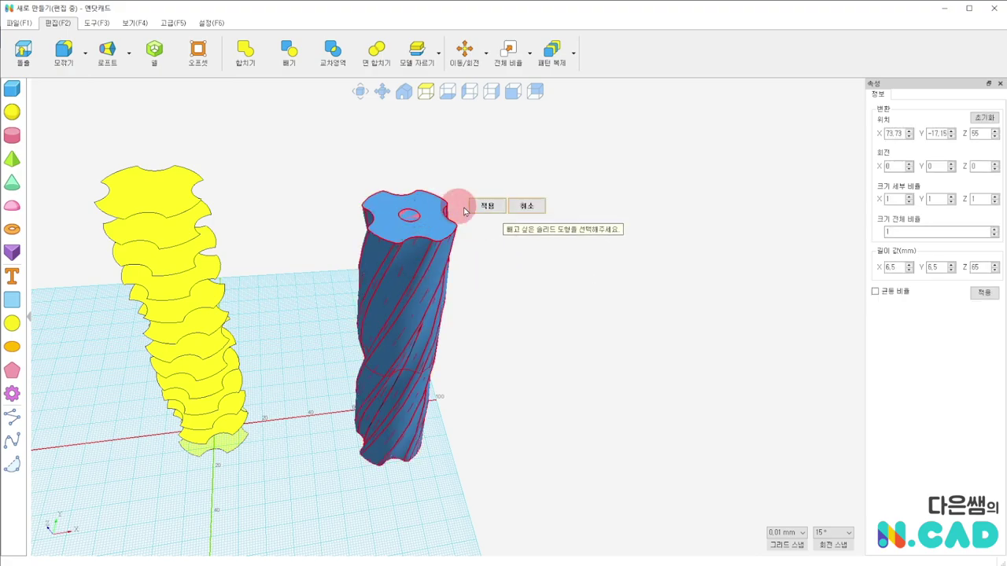
{"action": "left_click", "coordinate": [488, 206]}
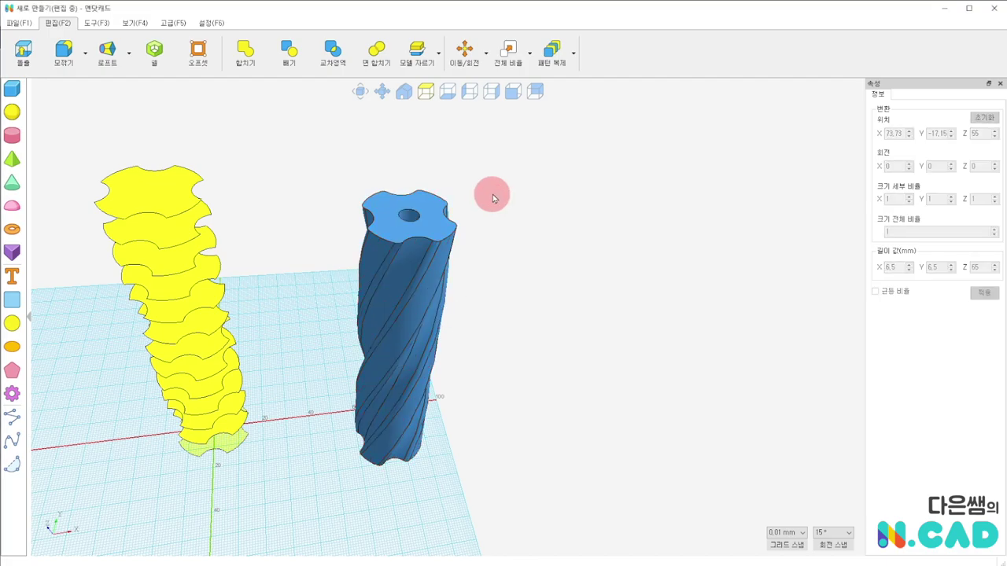
{"action": "right_click_drag", "start_coordinate": [512, 174], "coordinate": [499, 281]}
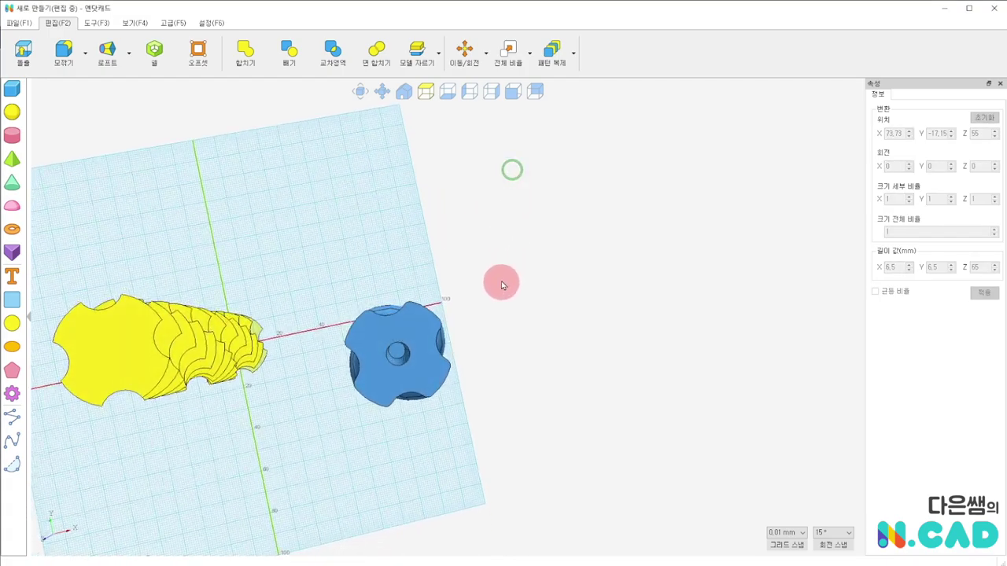
Inspect the hollowed blue column from several angles and select it to check its size.
{"action": "left_click", "coordinate": [377, 328]}
{"action": "left_click", "coordinate": [462, 322]}
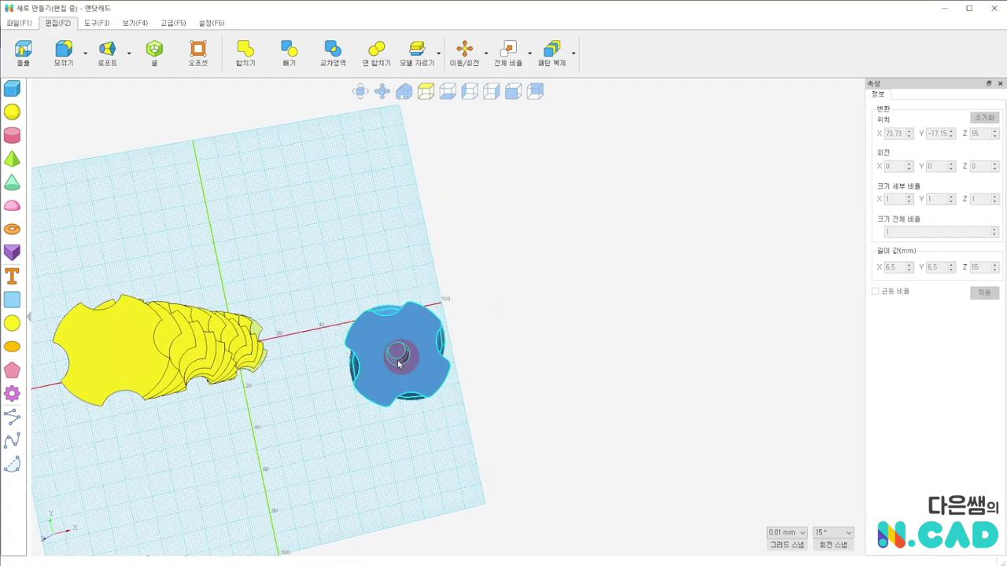
{"action": "right_click_drag", "start_coordinate": [417, 356], "coordinate": [406, 175]}
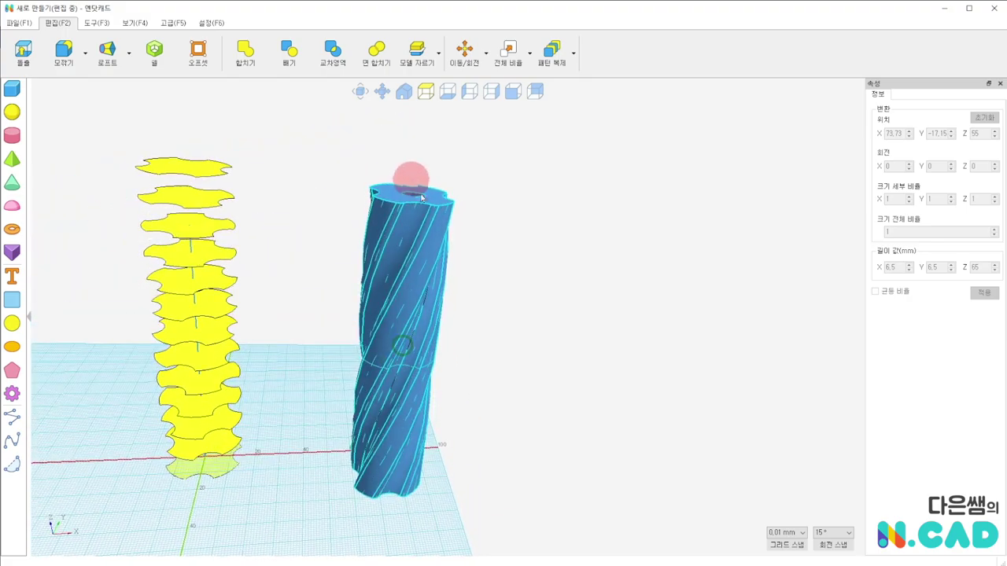
{"action": "right_click_drag", "start_coordinate": [502, 307], "coordinate": [286, 443]}
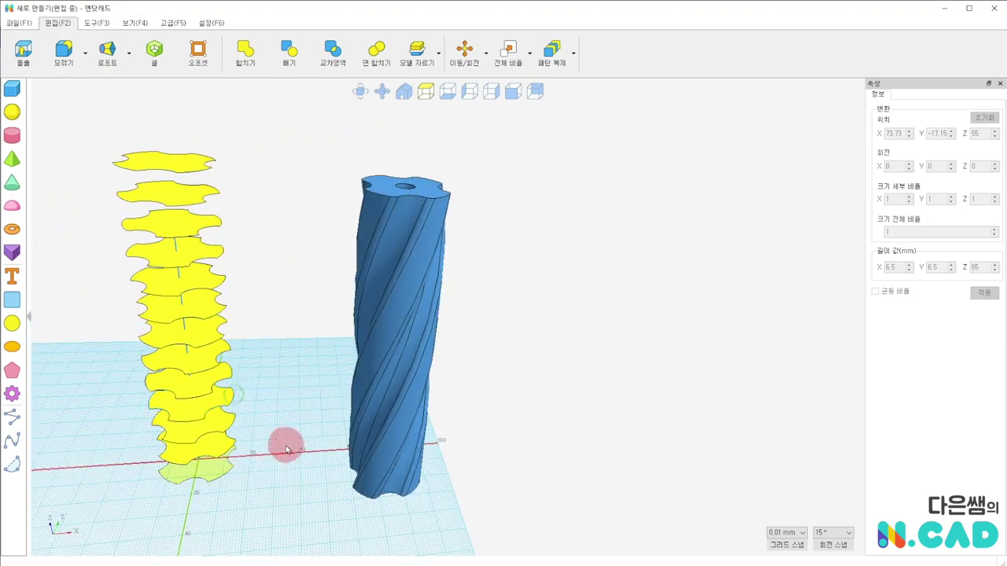
{"action": "left_click", "coordinate": [413, 354]}
{"action": "left_click", "coordinate": [448, 331]}
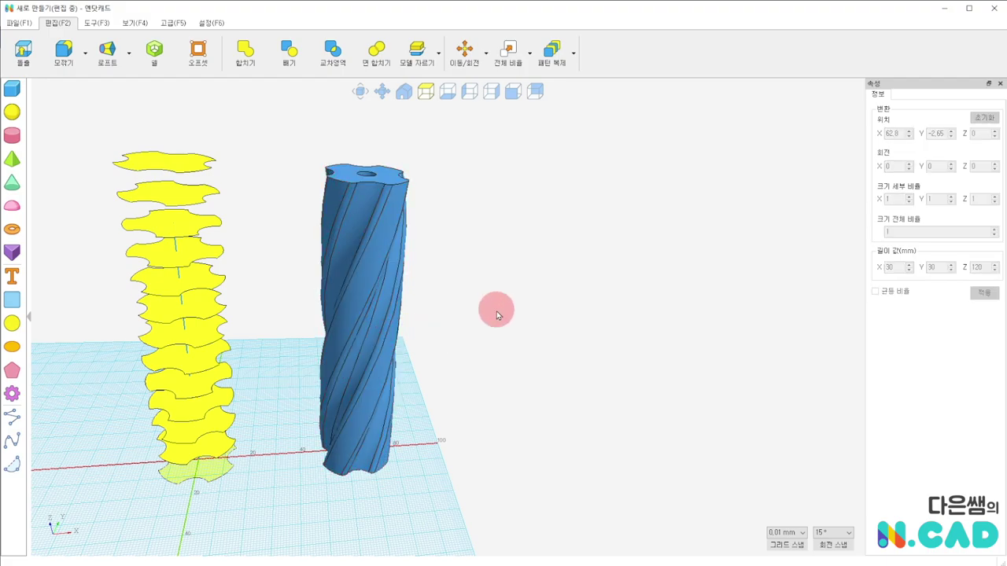
{"action": "left_click", "coordinate": [358, 301]}
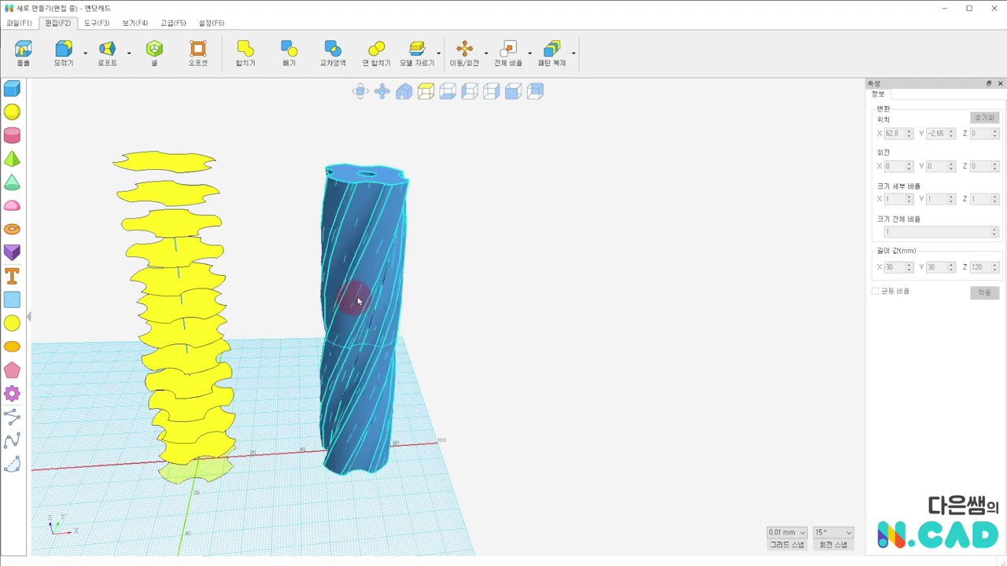
Export only the selected column as an STL file to the PC.
{"action": "left_click", "coordinate": [19, 22]}
{"action": "mouse_move", "coordinate": [51, 149]}
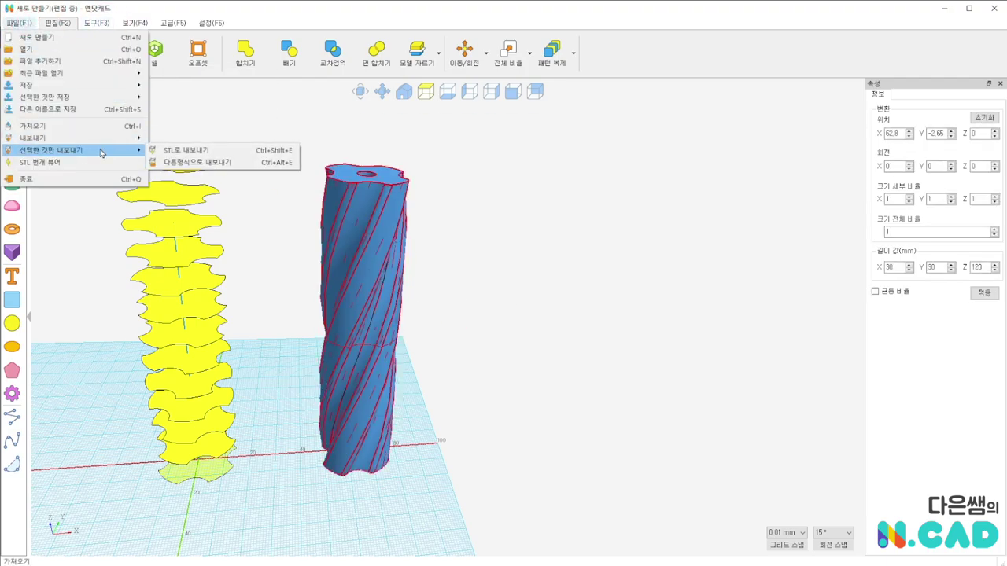
{"action": "left_click", "coordinate": [185, 149]}
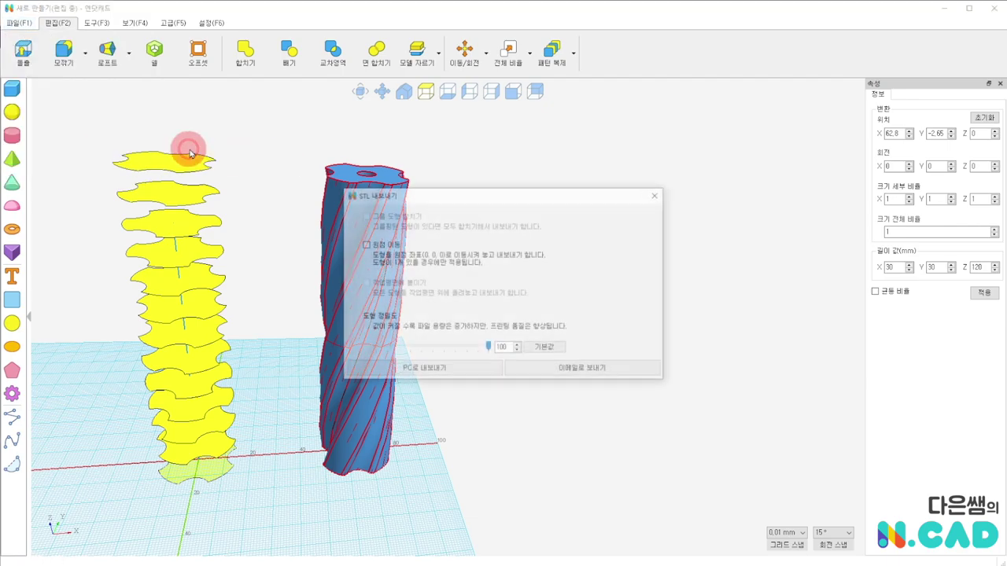
{"action": "left_click", "coordinate": [484, 375]}
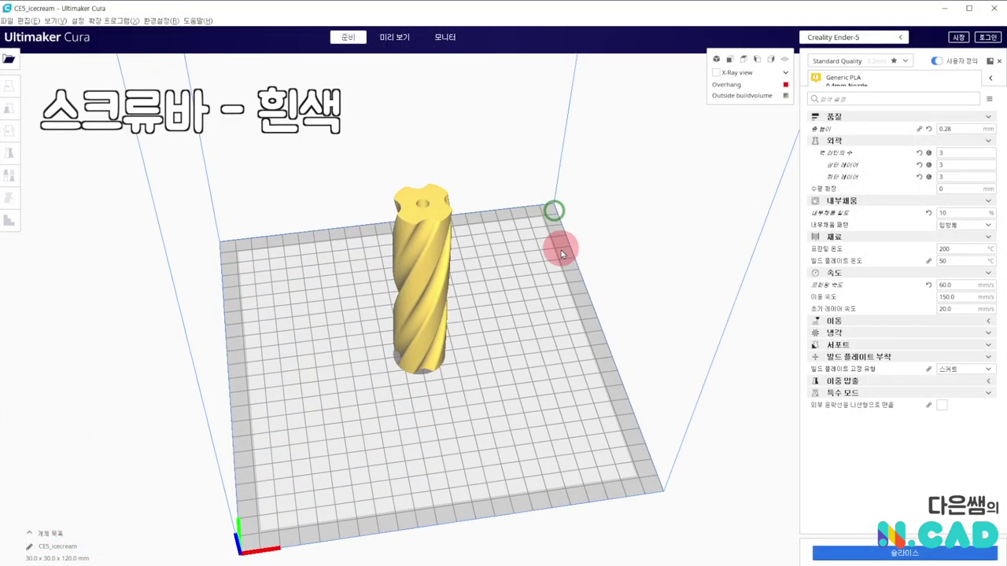
Look over the imported column in Cura and slice it for the Creality Ender-5.
{"action": "mouse_move", "coordinate": [562, 253]}
{"action": "right_mouse_down"}
{"action": "mouse_move", "coordinate": [571, 307]}
{"action": "mouse_move", "coordinate": [499, 328]}
{"action": "mouse_move", "coordinate": [532, 254]}
{"action": "mouse_move", "coordinate": [565, 256]}
{"action": "mouse_move", "coordinate": [566, 234]}
{"action": "mouse_move", "coordinate": [559, 288]}
{"action": "mouse_move", "coordinate": [396, 182]}
{"action": "right_mouse_up"}
{"action": "scroll", "coordinate": [561, 244], "scroll_direction": "up", "scroll_amount": 2}
{"action": "scroll", "coordinate": [563, 257], "scroll_direction": "up", "scroll_amount": 2}
{"action": "mouse_move", "coordinate": [412, 296]}
{"action": "right_mouse_down"}
{"action": "mouse_move", "coordinate": [531, 276]}
{"action": "mouse_move", "coordinate": [441, 173]}
{"action": "right_mouse_up"}
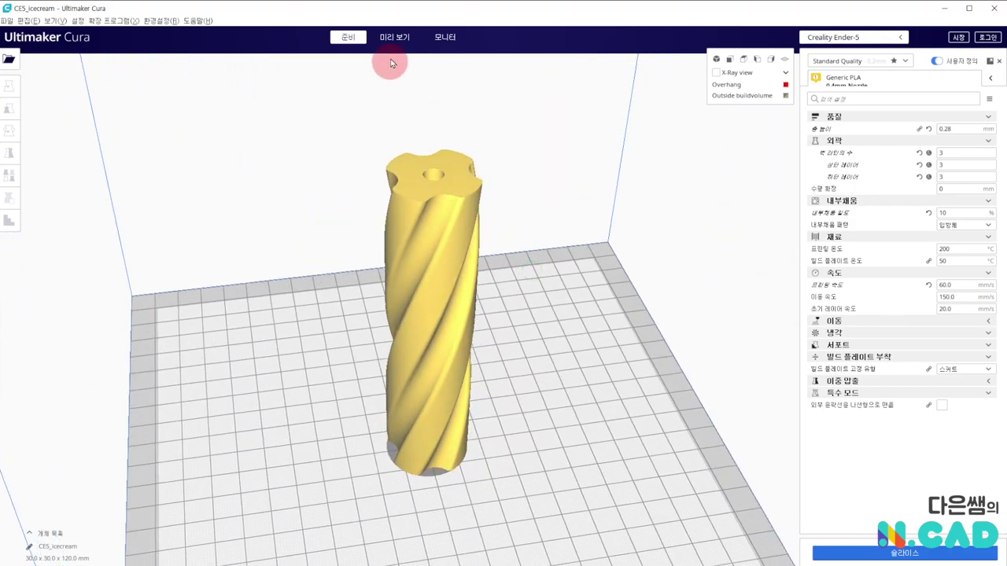
{"action": "left_click", "coordinate": [919, 555]}
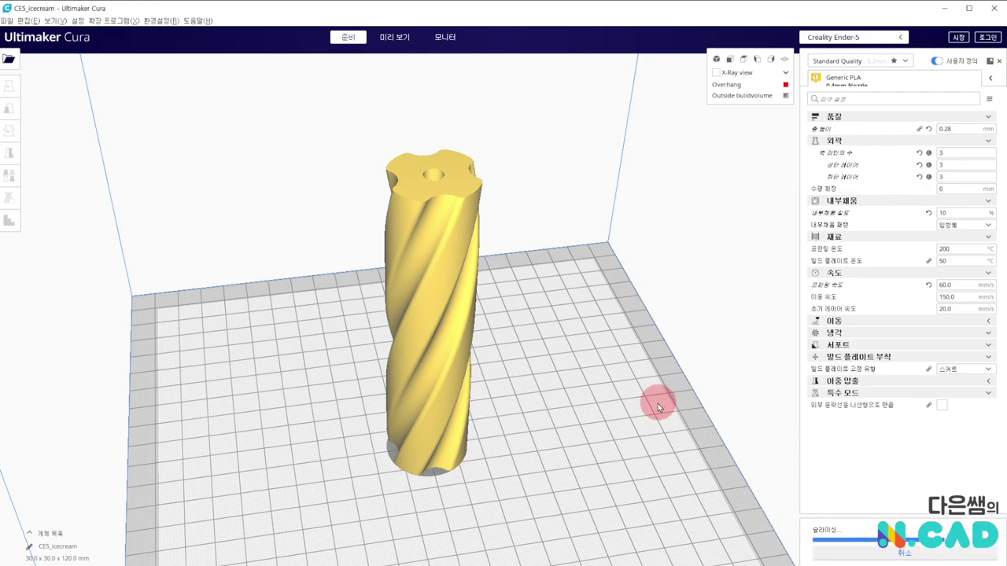
Review the sliced layers in the preview (2 h 11 min, 27 g), then go back to 준비.
{"action": "left_click", "coordinate": [395, 38]}
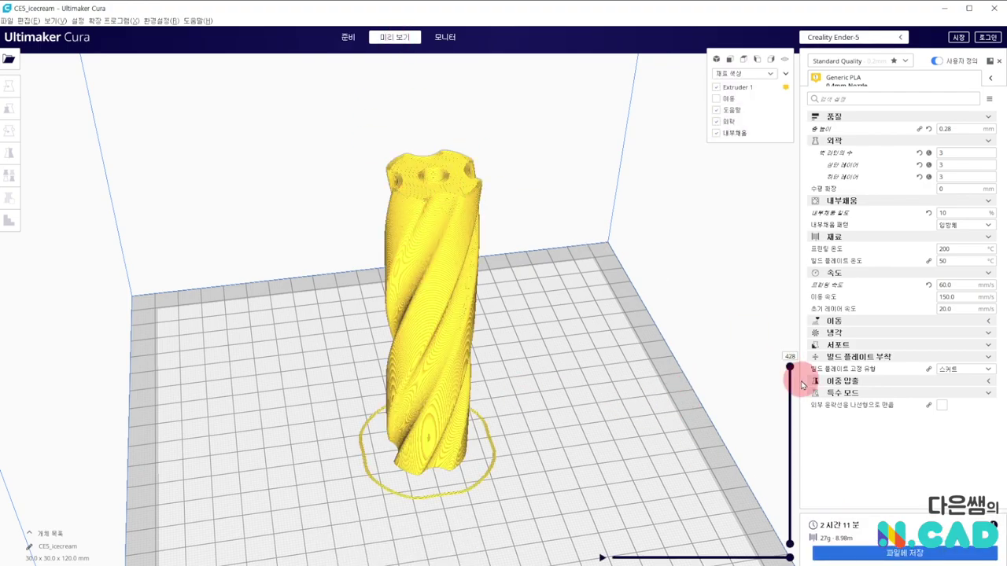
{"action": "mouse_move", "coordinate": [790, 367]}
{"action": "left_mouse_down"}
{"action": "mouse_move", "coordinate": [782, 543]}
{"action": "mouse_move", "coordinate": [786, 433]}
{"action": "mouse_move", "coordinate": [548, 358]}
{"action": "left_mouse_up"}
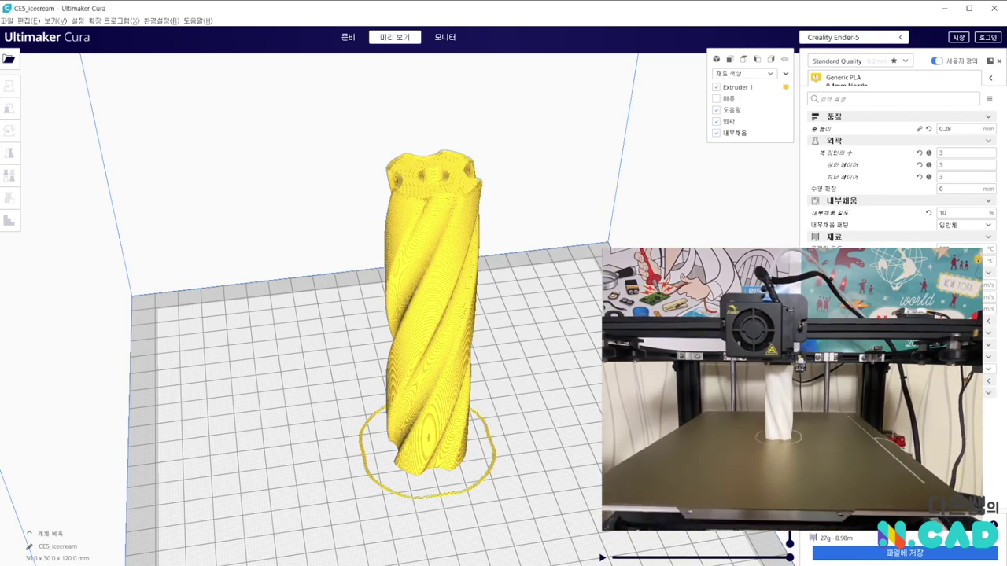
{"action": "right_click_drag", "start_coordinate": [548, 358], "coordinate": [573, 433]}
{"action": "right_click_drag", "start_coordinate": [540, 295], "coordinate": [530, 332]}
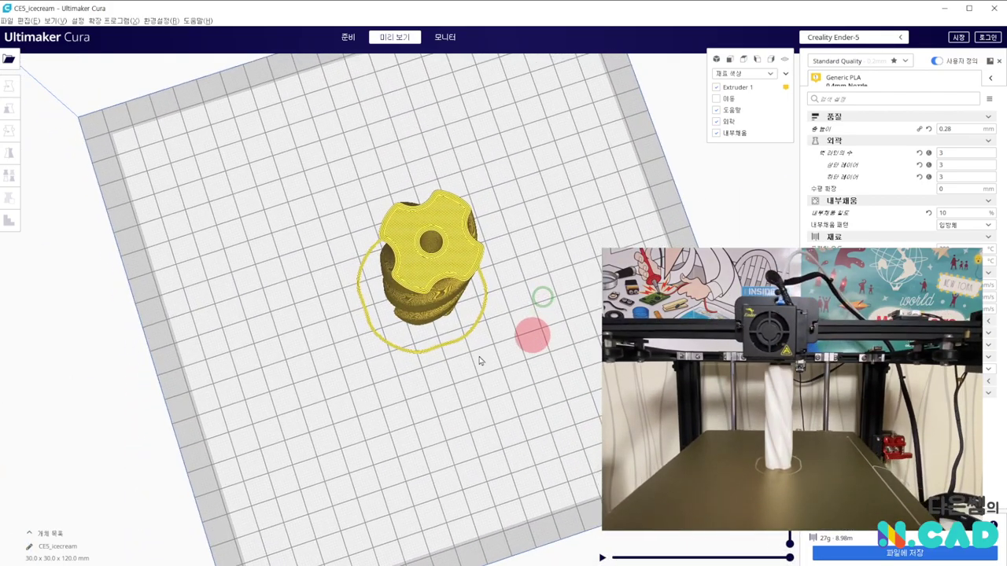
{"action": "mouse_move", "coordinate": [570, 366]}
{"action": "right_mouse_down"}
{"action": "mouse_move", "coordinate": [532, 283]}
{"action": "mouse_move", "coordinate": [377, 450]}
{"action": "right_mouse_up"}
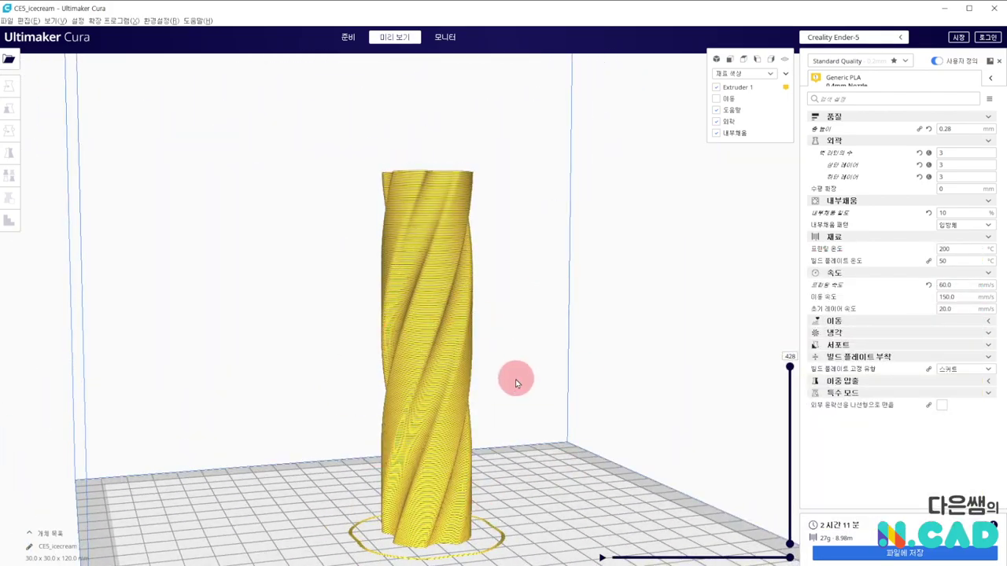
{"action": "mouse_move", "coordinate": [529, 350]}
{"action": "right_mouse_down"}
{"action": "mouse_move", "coordinate": [546, 353]}
{"action": "mouse_move", "coordinate": [528, 367]}
{"action": "mouse_move", "coordinate": [539, 385]}
{"action": "right_mouse_up"}
{"action": "left_click", "coordinate": [344, 43]}
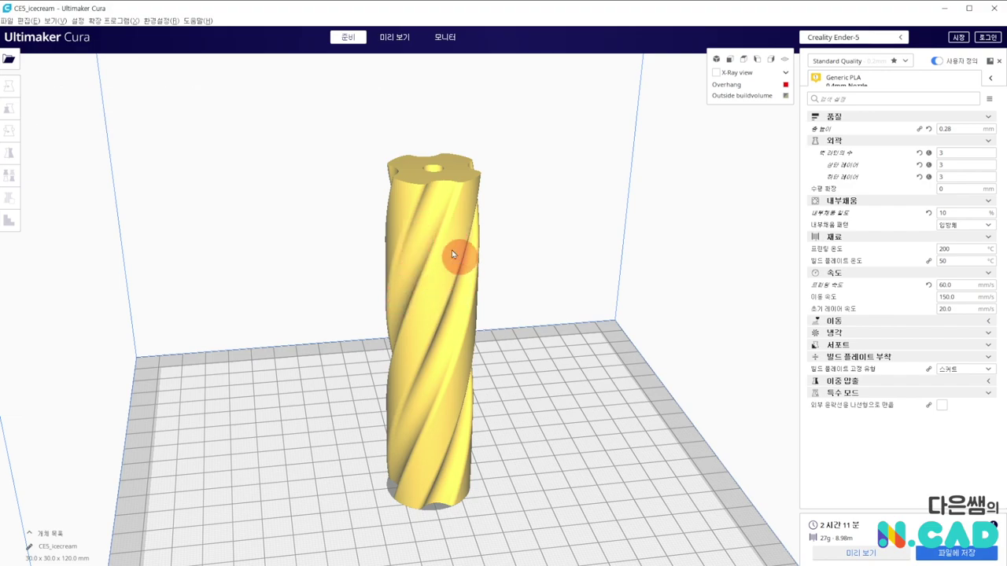
Scale the column to 110% in X and Y so it measures 33.0 × 33.0 × 120.0 mm.
{"action": "left_click", "coordinate": [431, 299]}
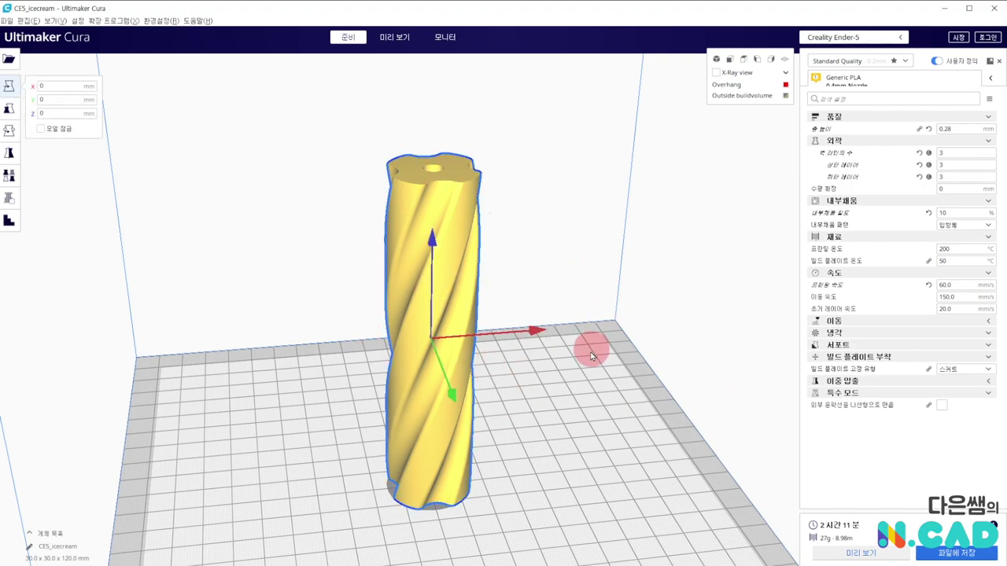
{"action": "left_click", "coordinate": [536, 422]}
{"action": "left_click", "coordinate": [457, 404]}
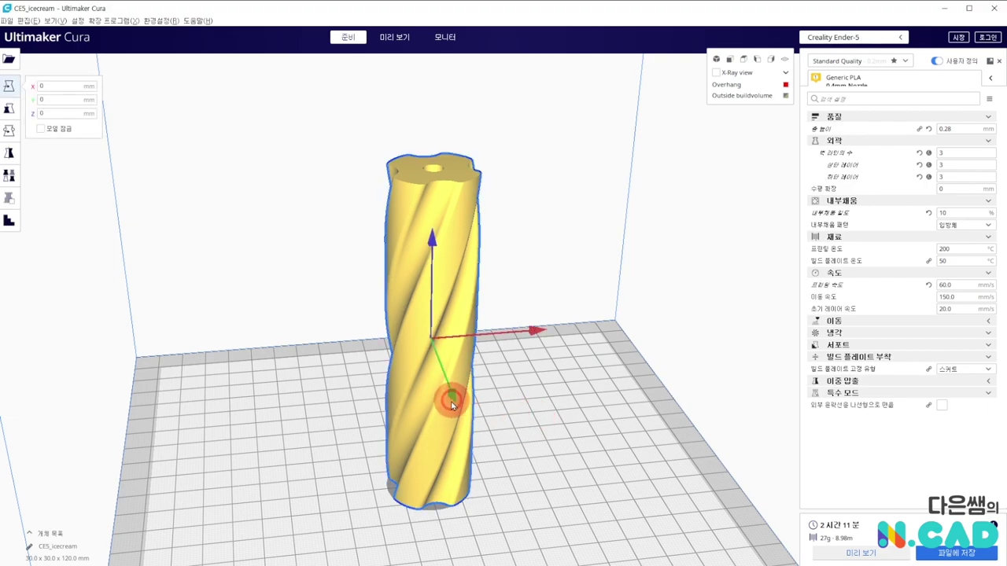
{"action": "left_click", "coordinate": [10, 108]}
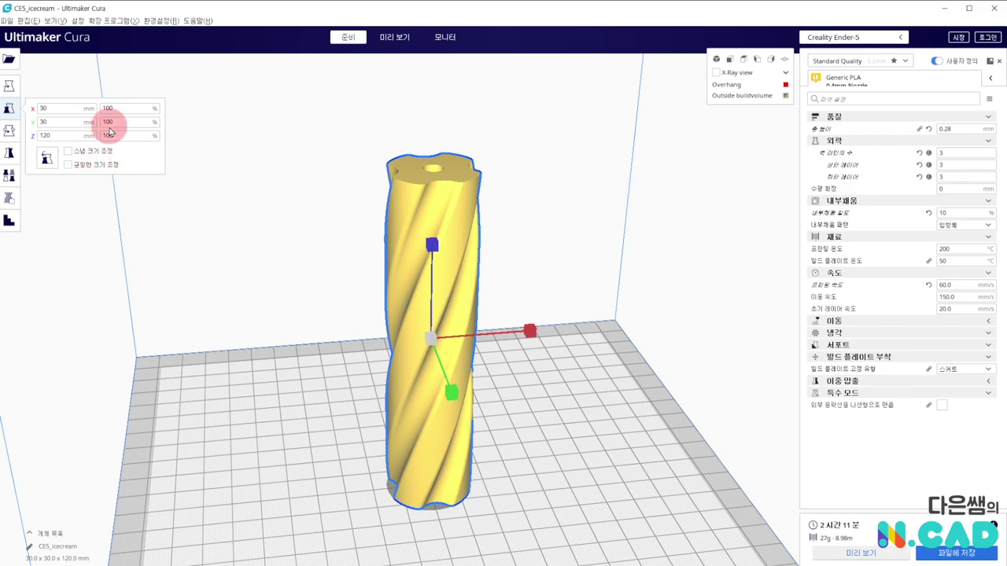
{"action": "left_click", "coordinate": [63, 136]}
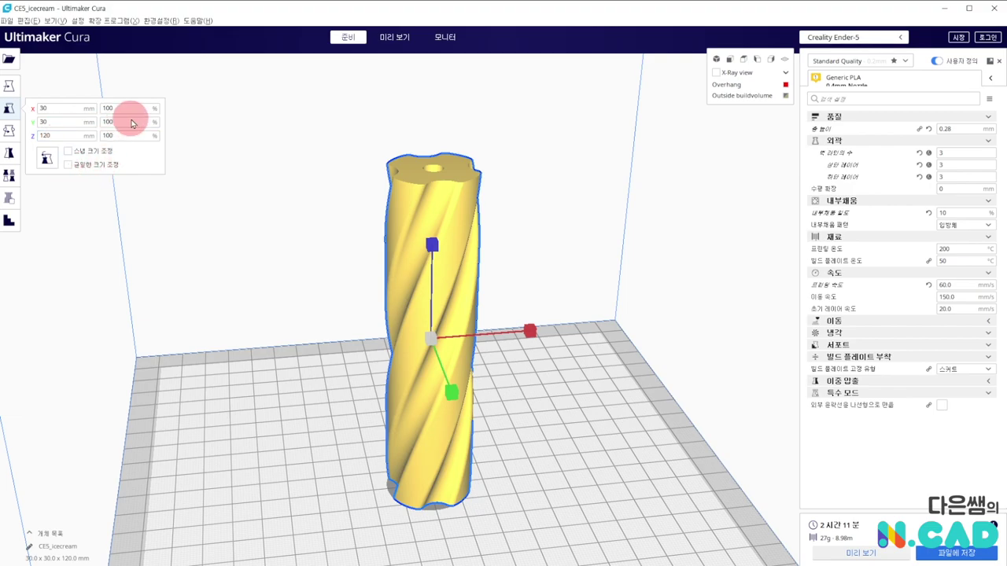
{"action": "left_click_drag", "start_coordinate": [123, 123], "coordinate": [91, 122]}
{"action": "left_click", "coordinate": [118, 108]}
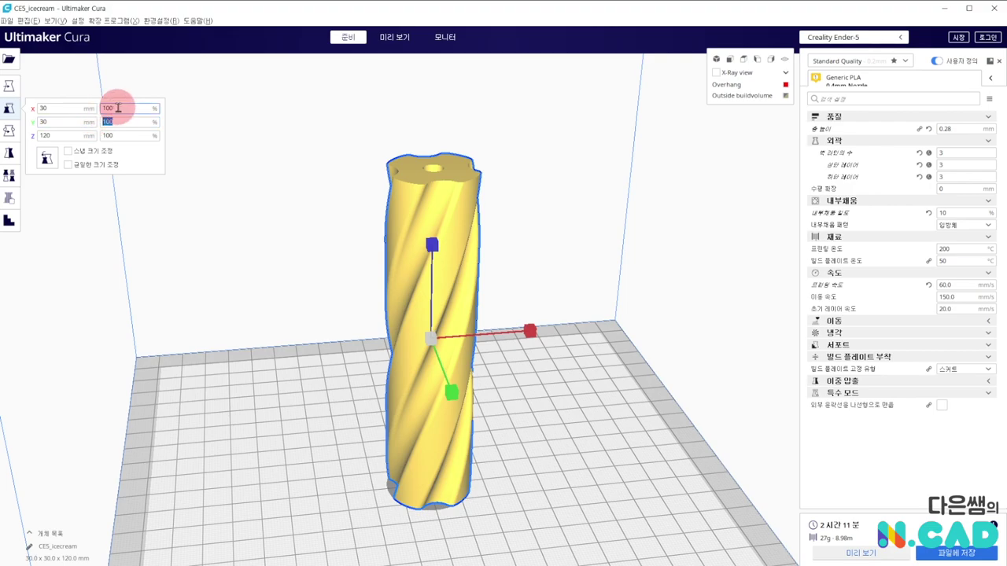
{"action": "type", "text": "110"}
{"action": "left_click", "coordinate": [100, 108]}
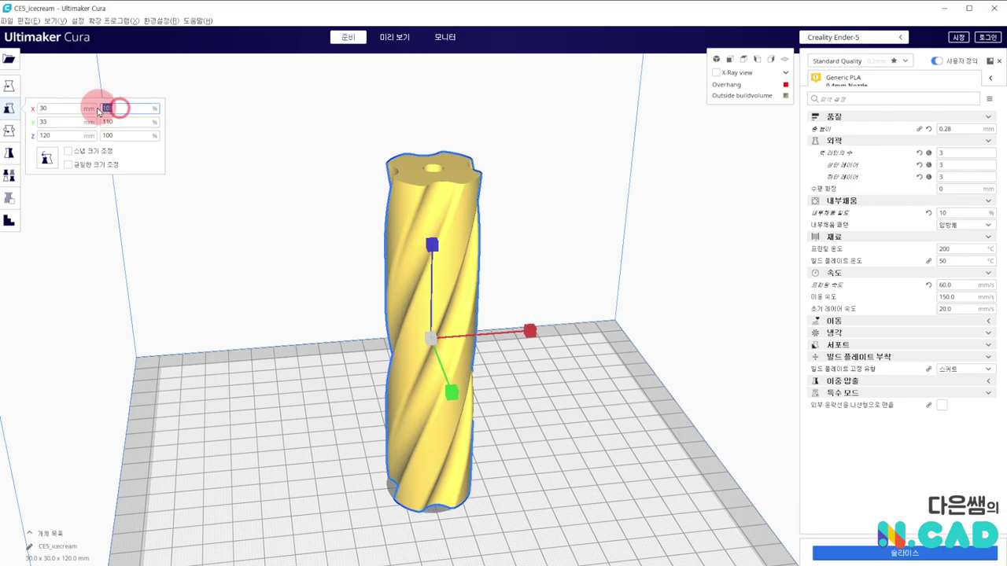
{"action": "type", "text": "1"}
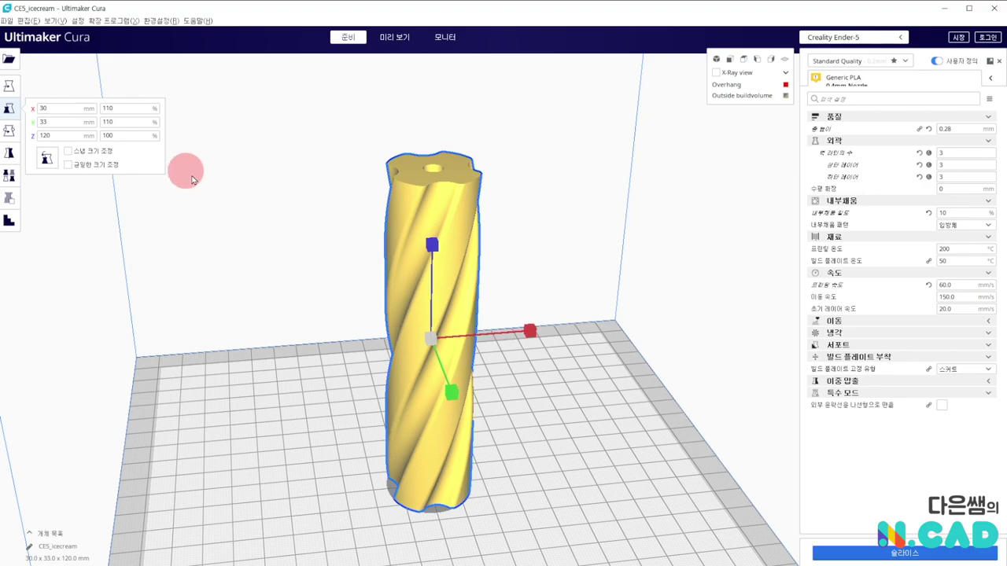
{"action": "left_click", "coordinate": [216, 183]}
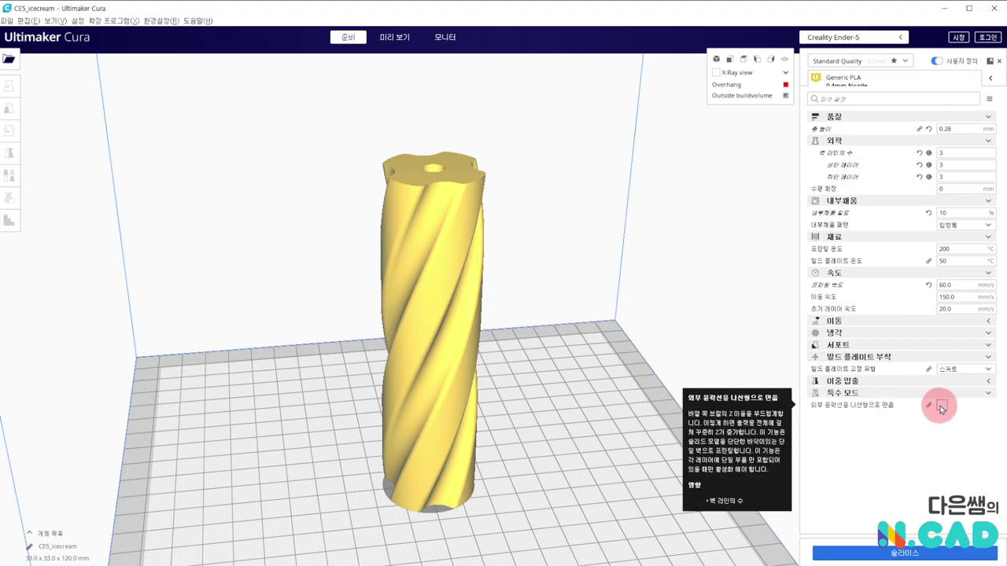
Enable 외부 윤곽선을 나선형으로 만듦, re-slice to 1 h 15 min and 7 g, and scrub the layers.
{"action": "left_click", "coordinate": [942, 406]}
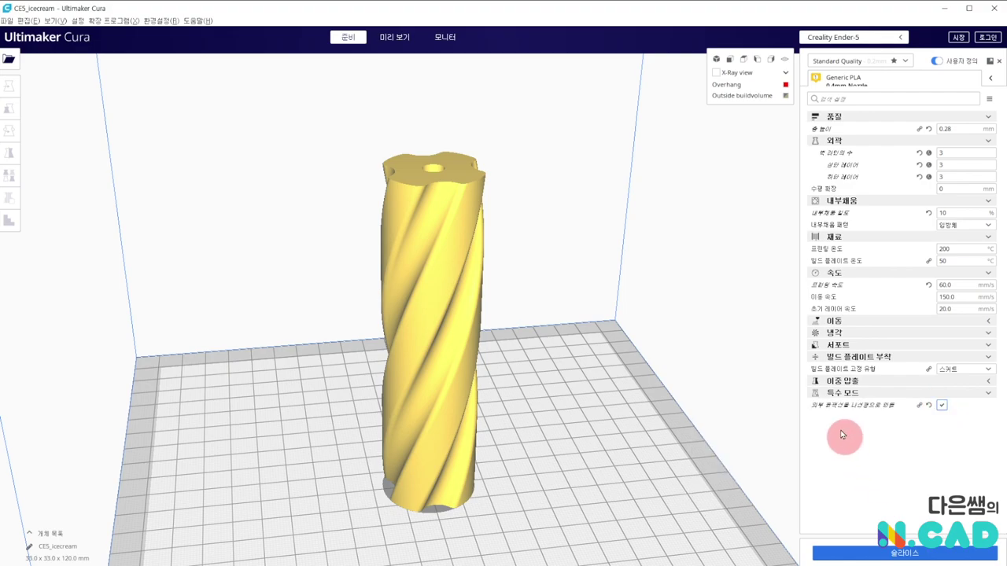
{"action": "left_click", "coordinate": [857, 554]}
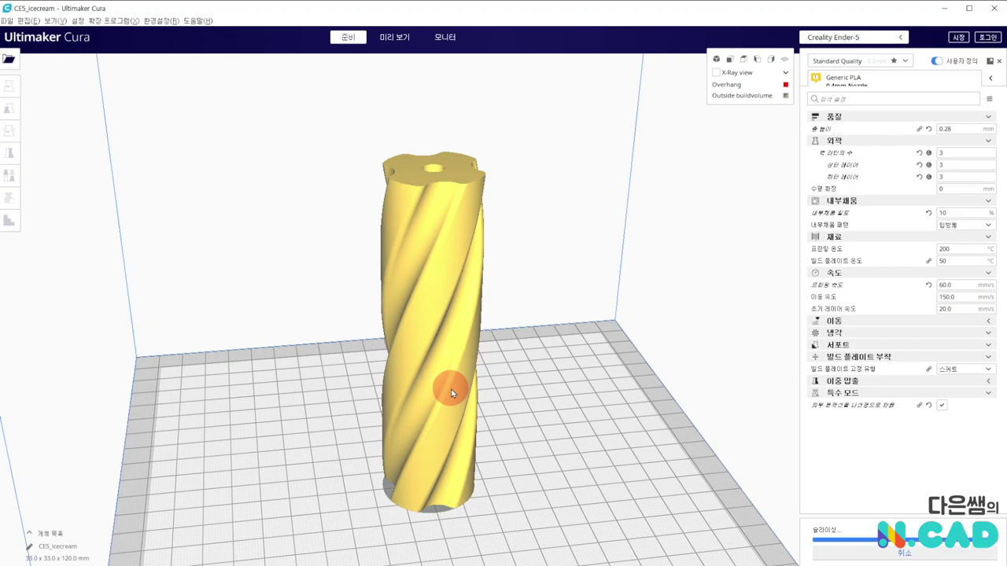
{"action": "left_click", "coordinate": [390, 39]}
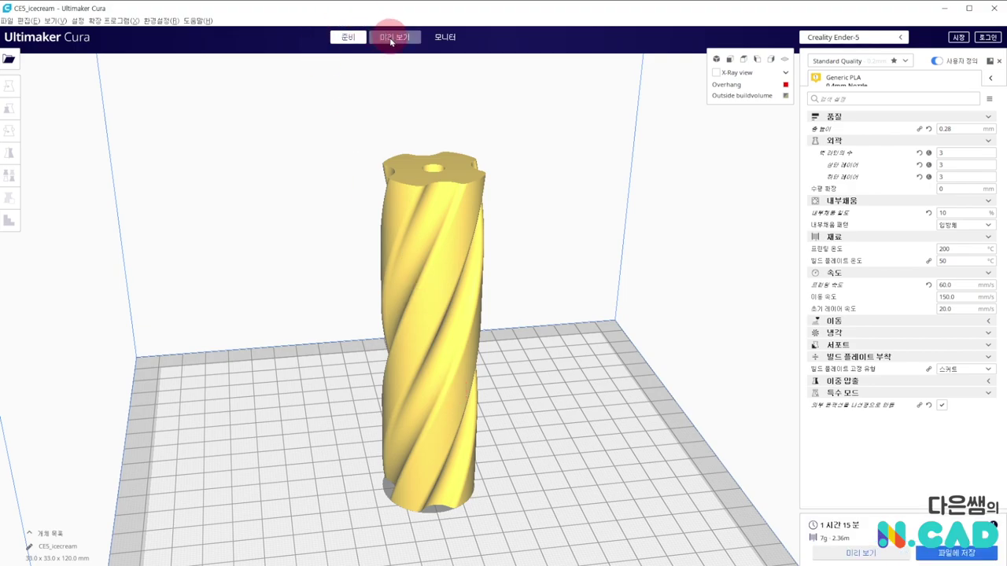
{"action": "right_click_drag", "start_coordinate": [606, 236], "coordinate": [630, 397]}
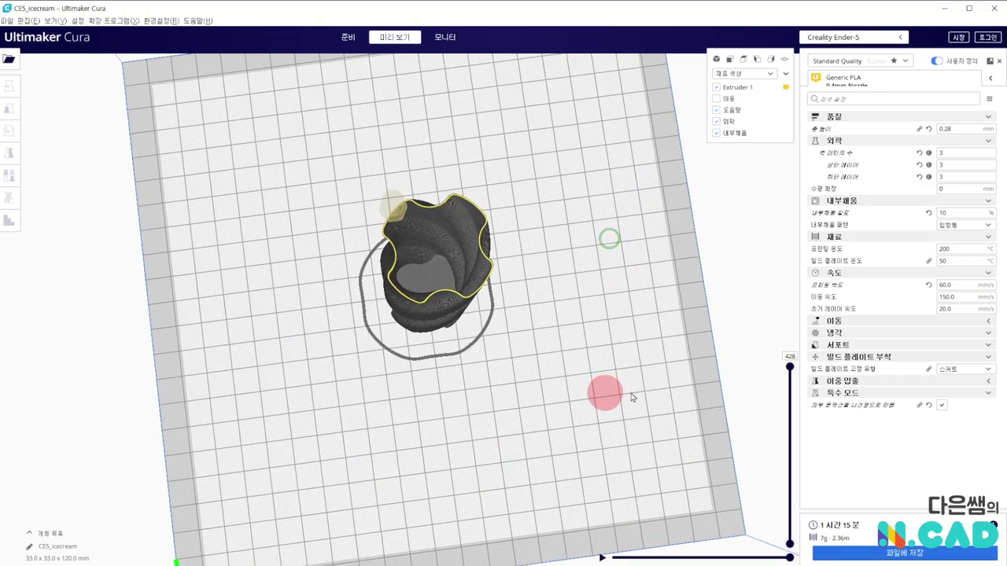
{"action": "left_click_drag", "start_coordinate": [790, 366], "coordinate": [790, 535]}
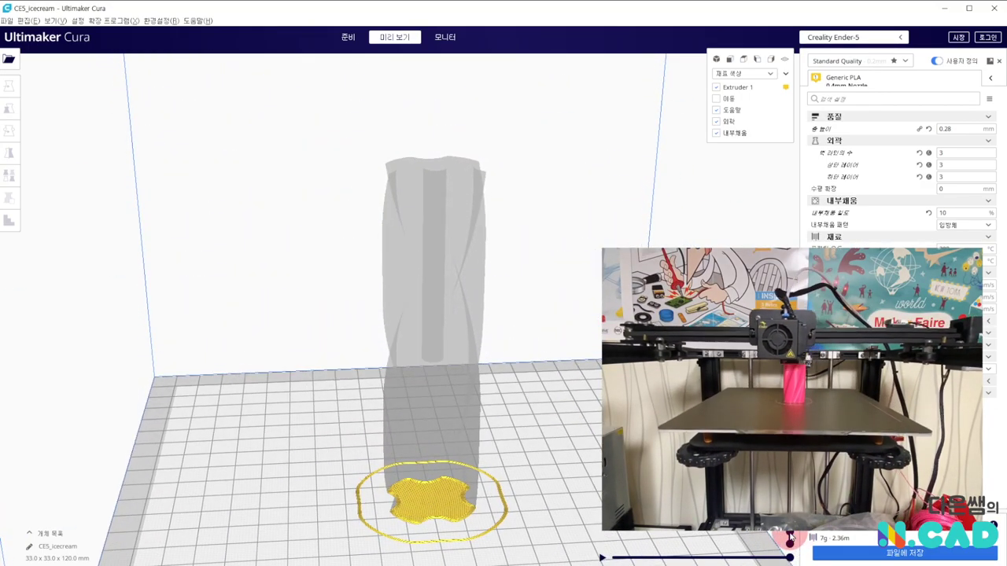
{"action": "left_click_drag", "start_coordinate": [789, 534], "coordinate": [782, 349]}
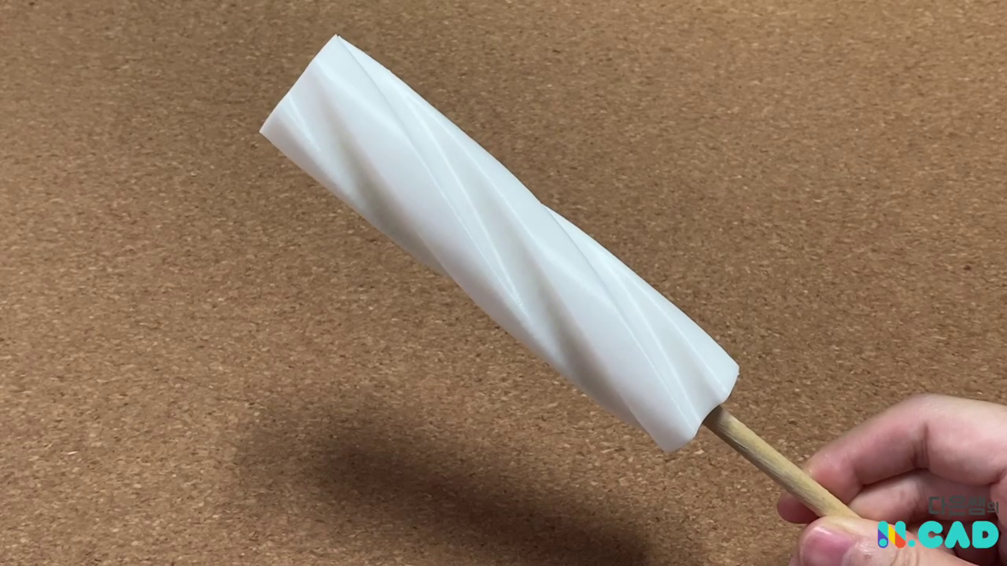